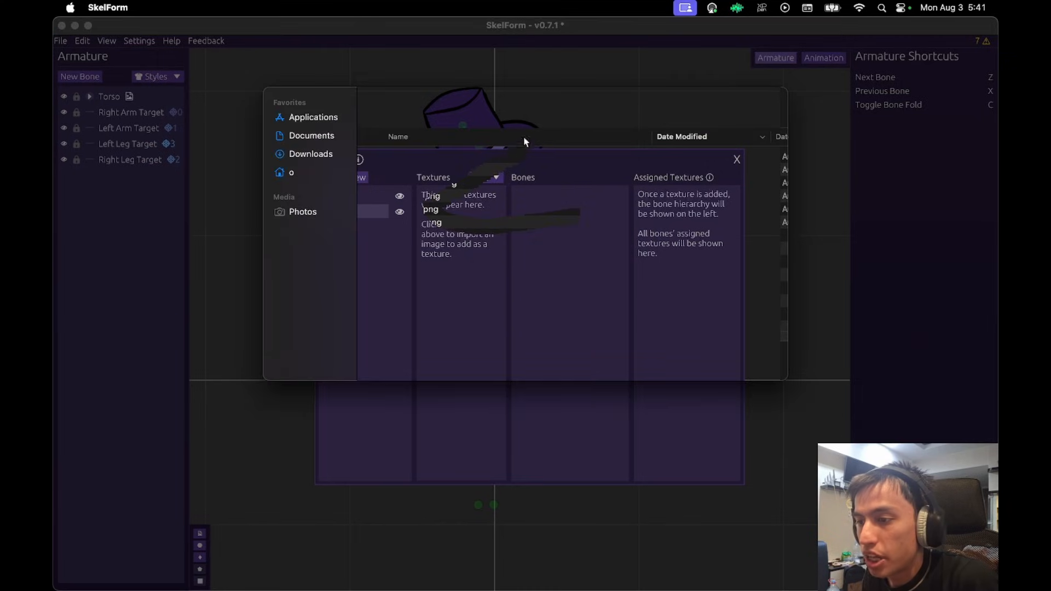
Import Left Leg.png as a single texture into the Pants style and close the style setup.
click(446, 209)
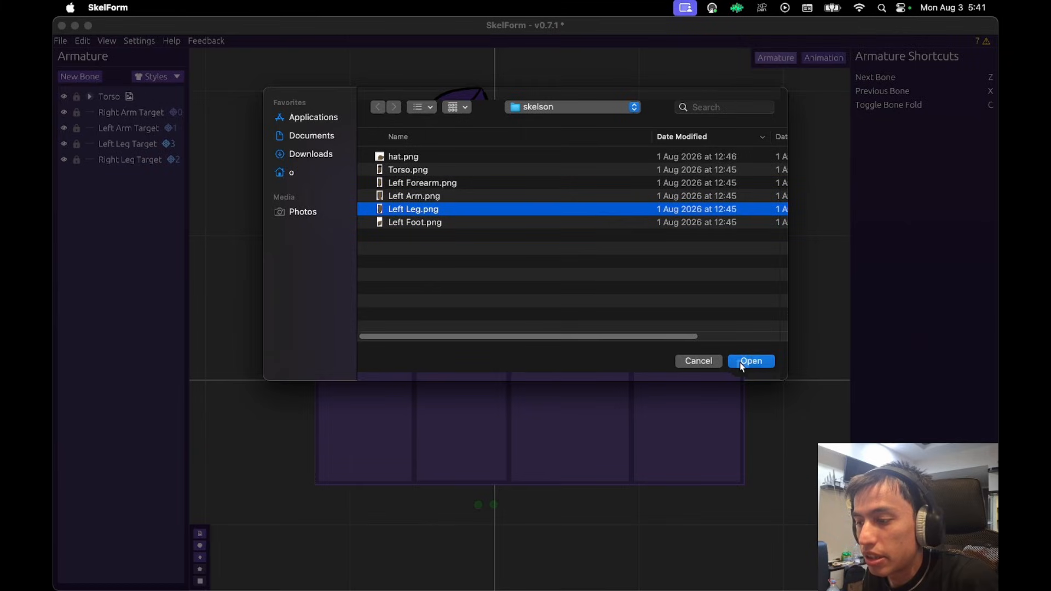
click(742, 363)
click(668, 450)
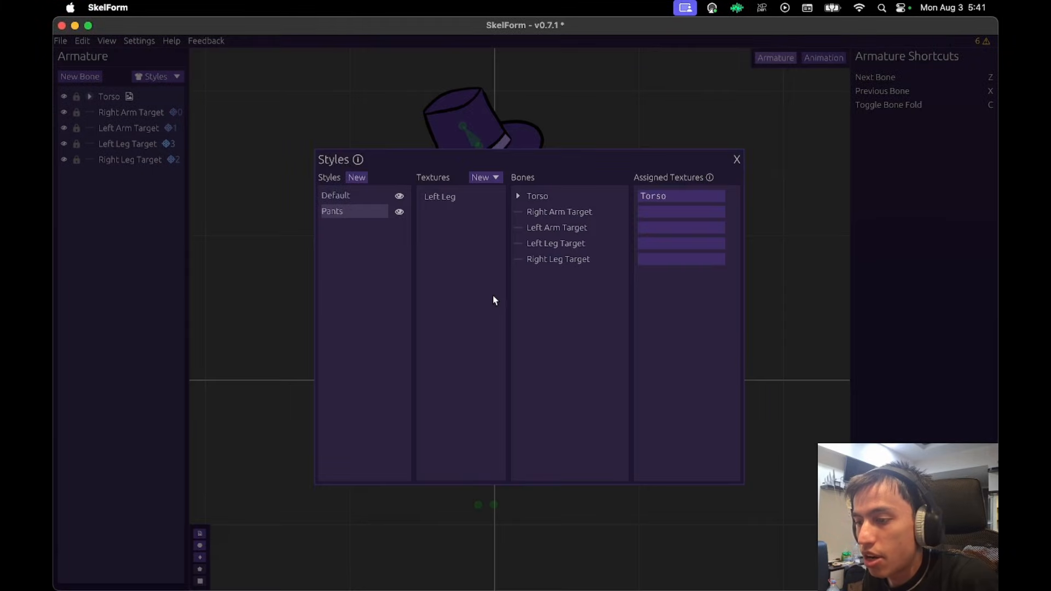
click(737, 159)
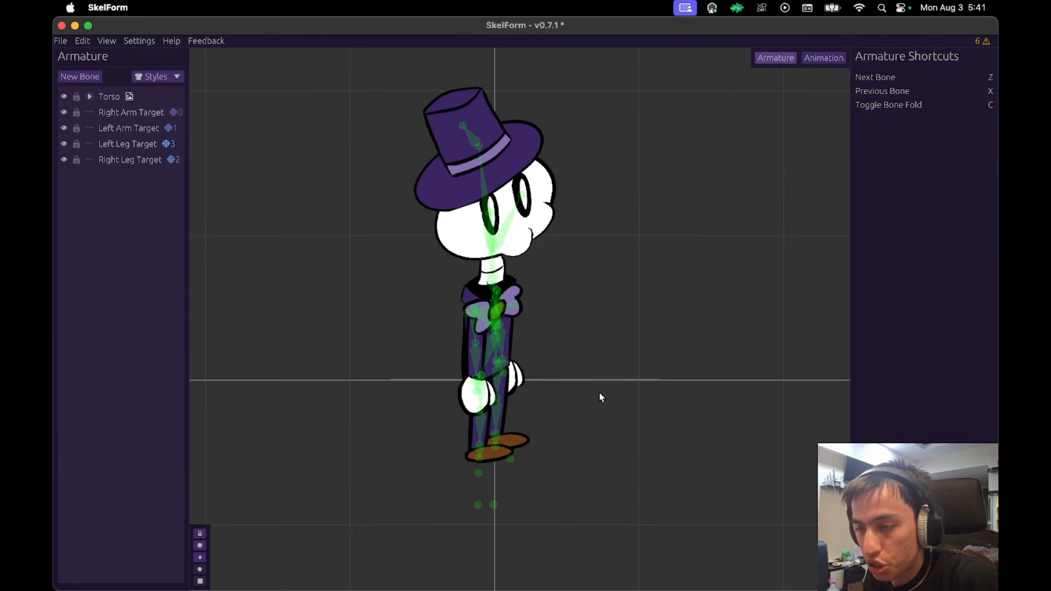
Check the Default style's texture names and the textures assigned to the Left Leg and Right Leg bones.
click(176, 76)
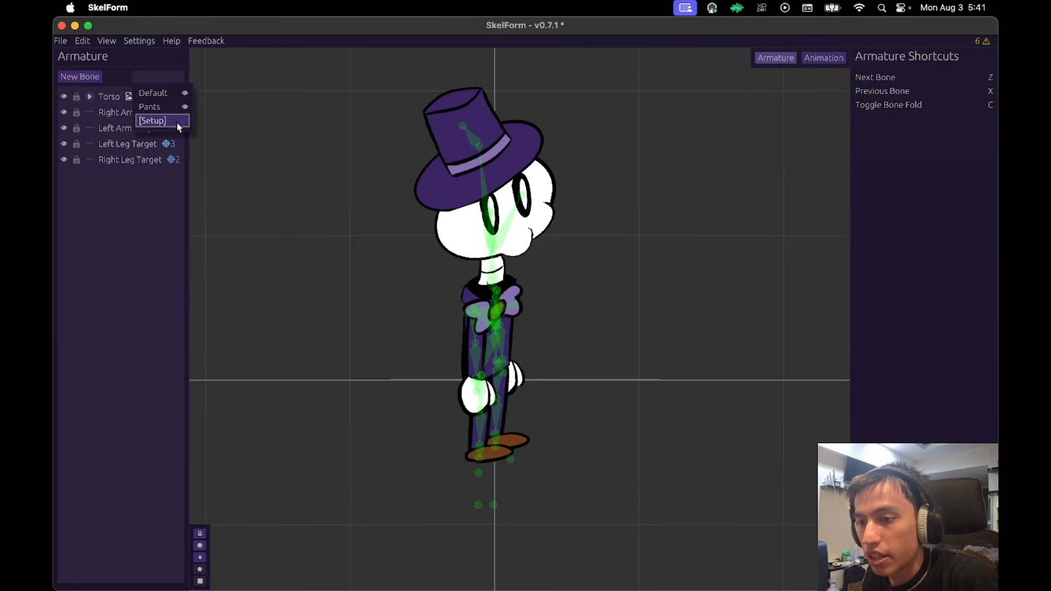
click(176, 122)
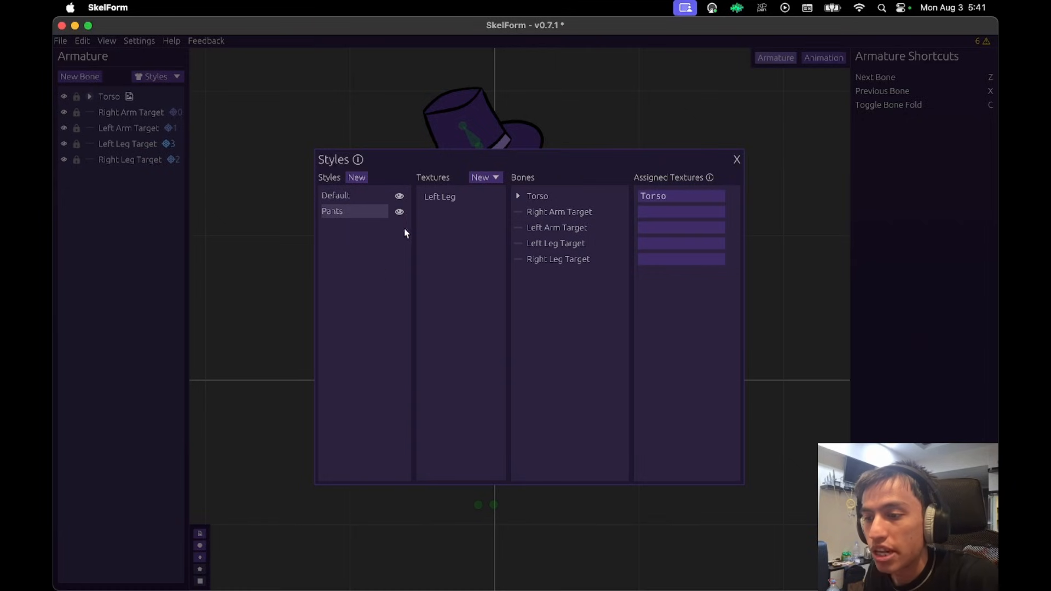
click(366, 197)
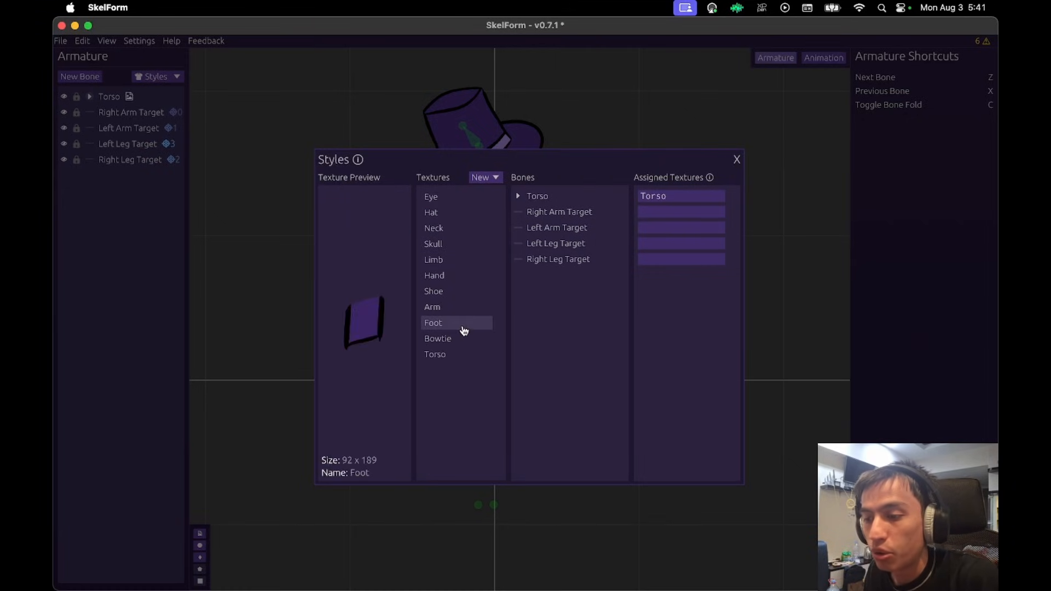
click(737, 159)
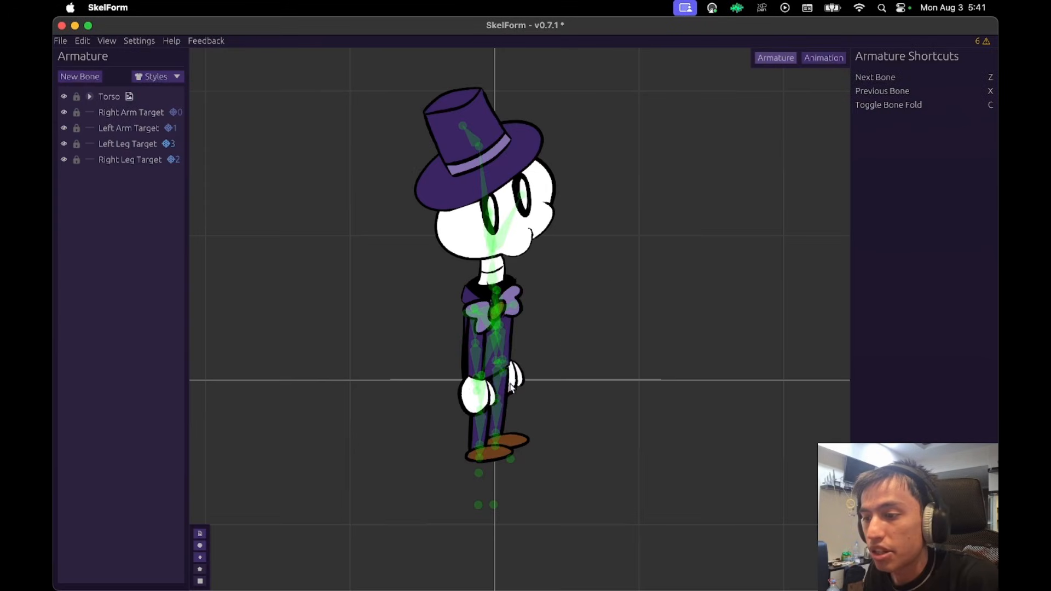
click(90, 97)
click(123, 176)
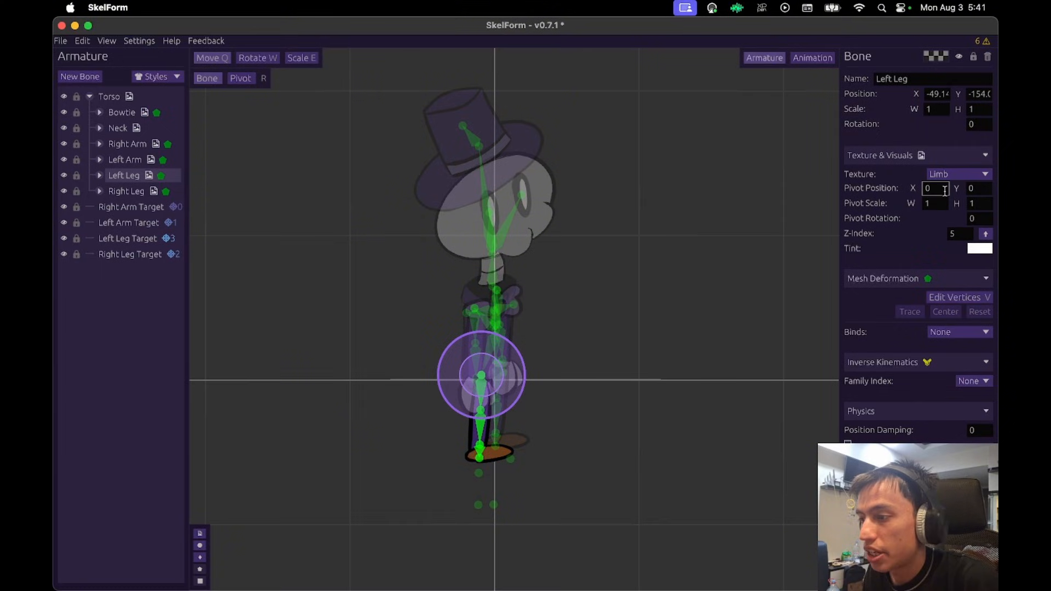
click(137, 193)
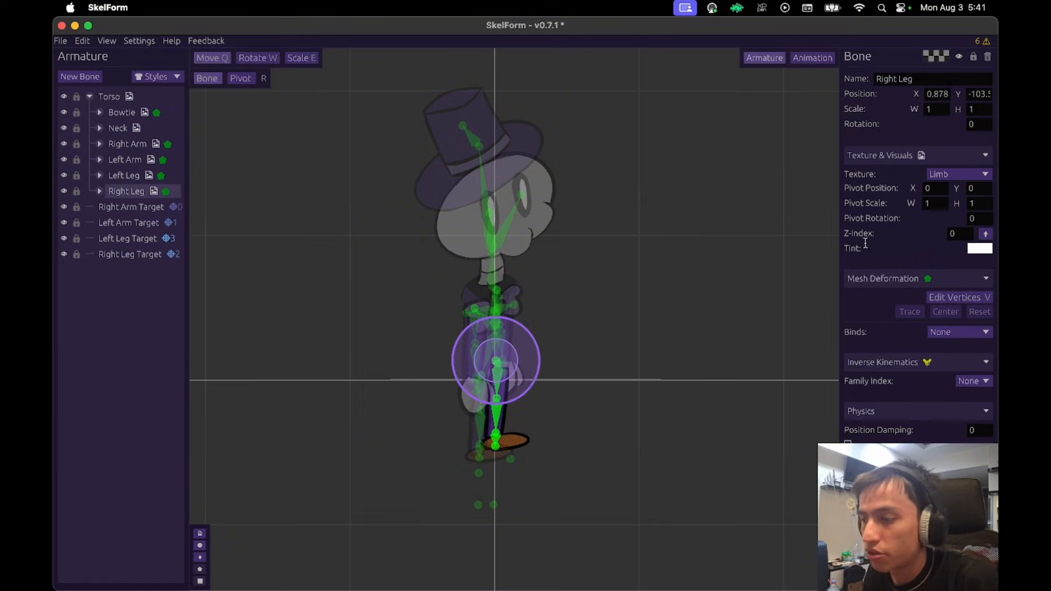
Rename the Left Leg texture in the Pants style as Limb.
click(158, 77)
click(153, 122)
click(351, 211)
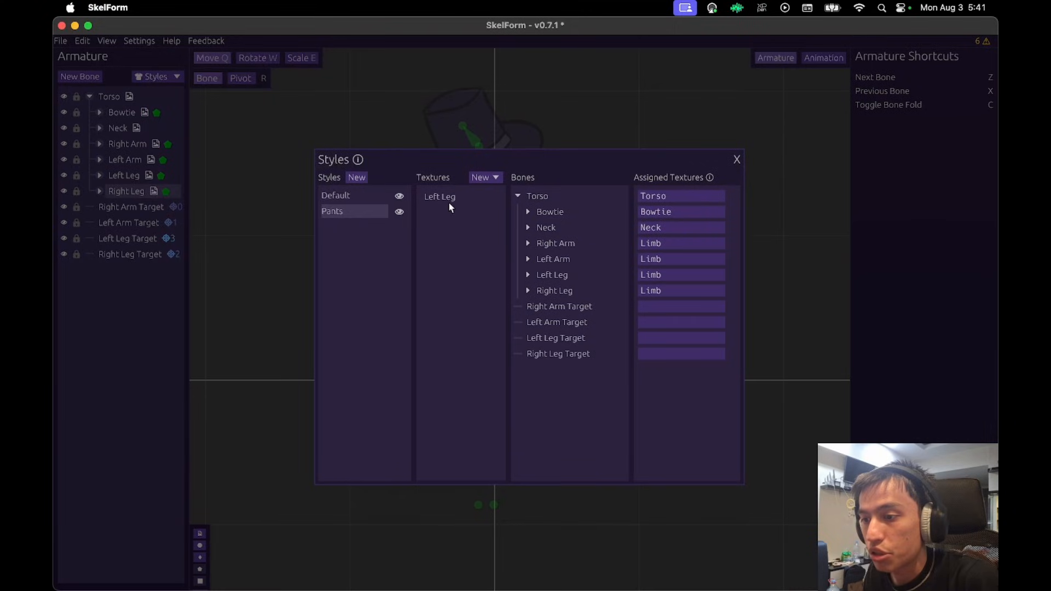
double_click(450, 197)
key(super+a)
text(Limb)
key(Return)
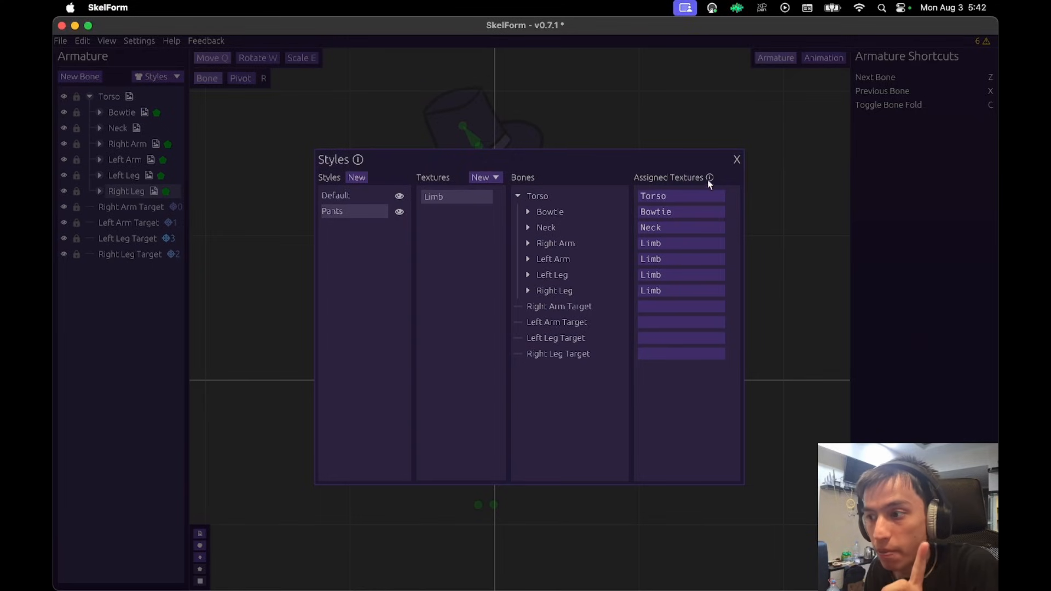
click(737, 159)
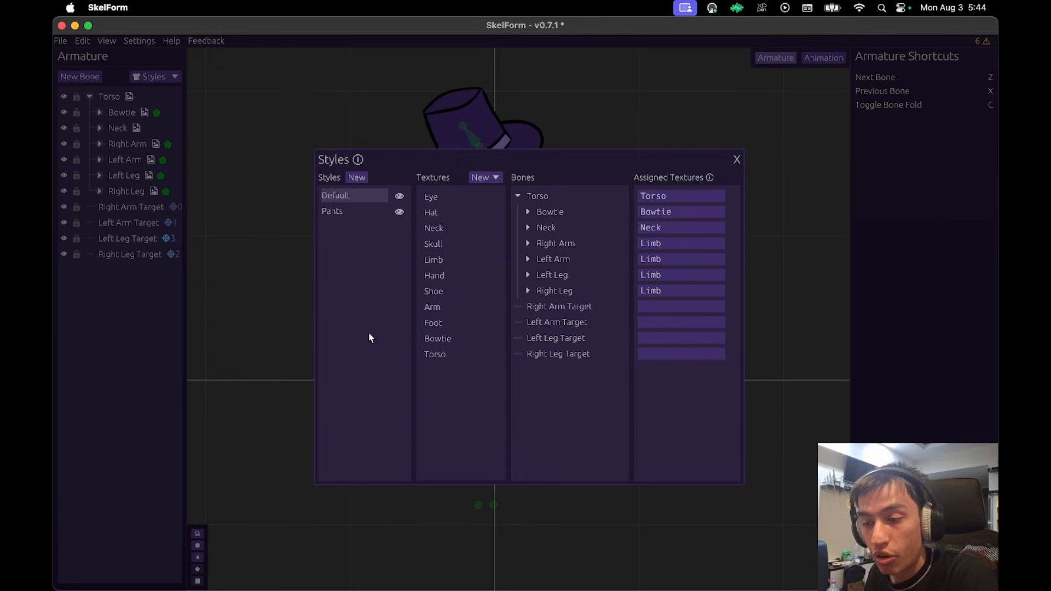
Move the Pants style above Default in the style order and compare the textures of both styles.
drag(360, 216, 369, 197)
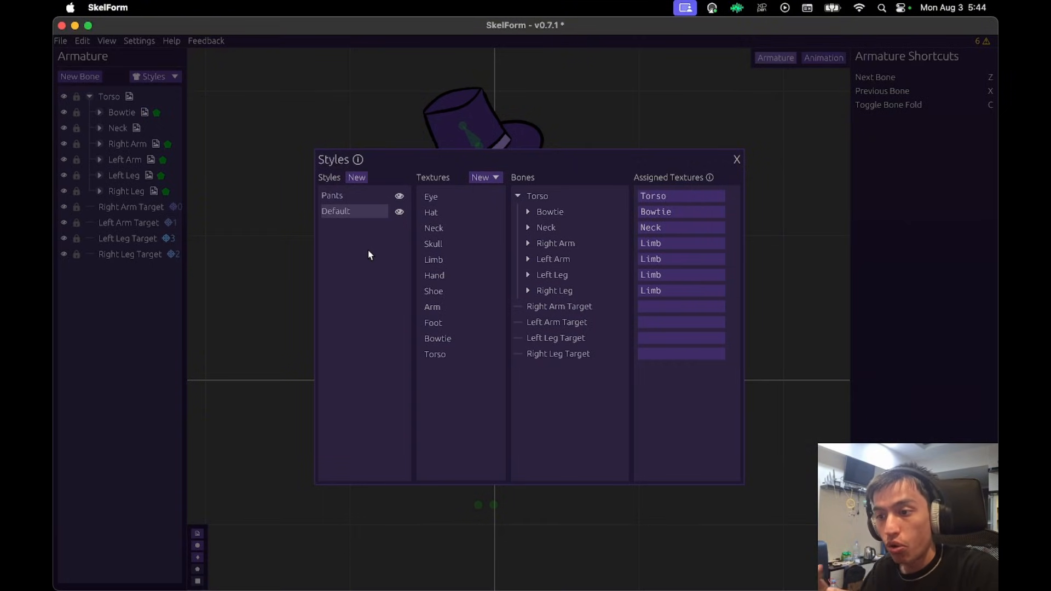
click(357, 195)
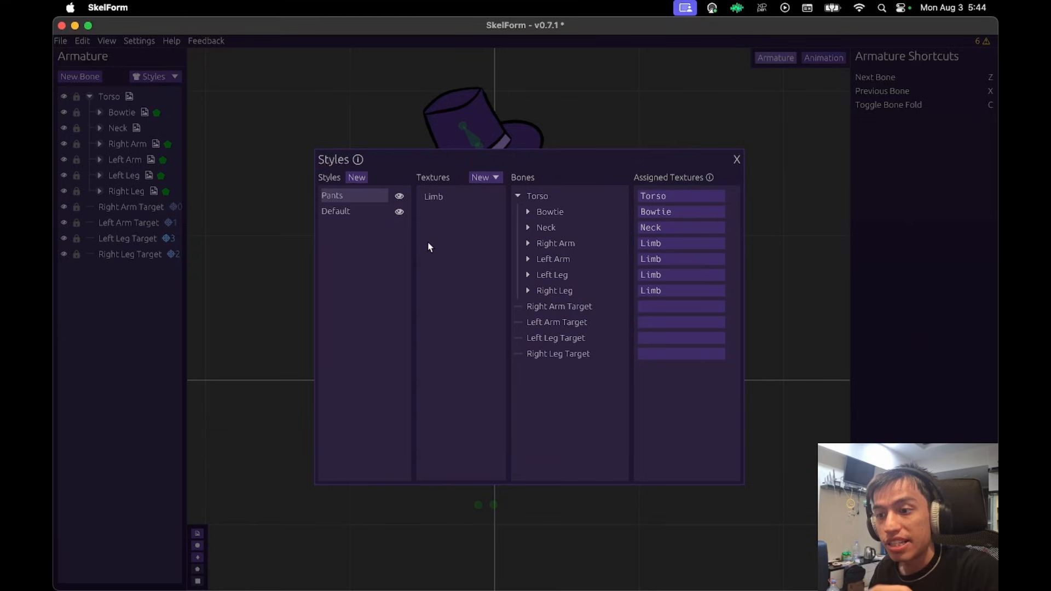
mouse_move(458, 204)
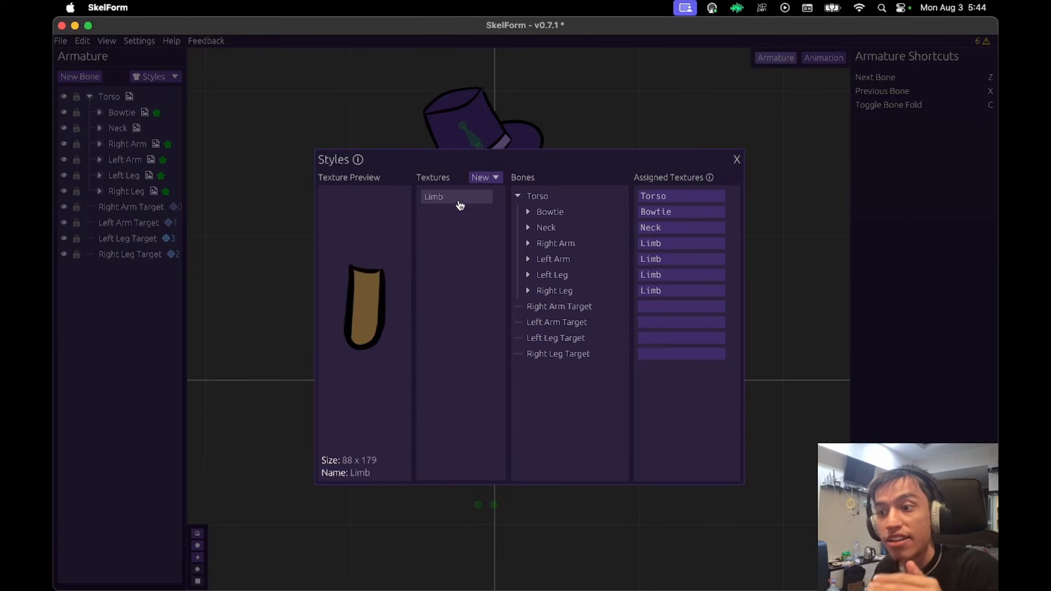
click(378, 212)
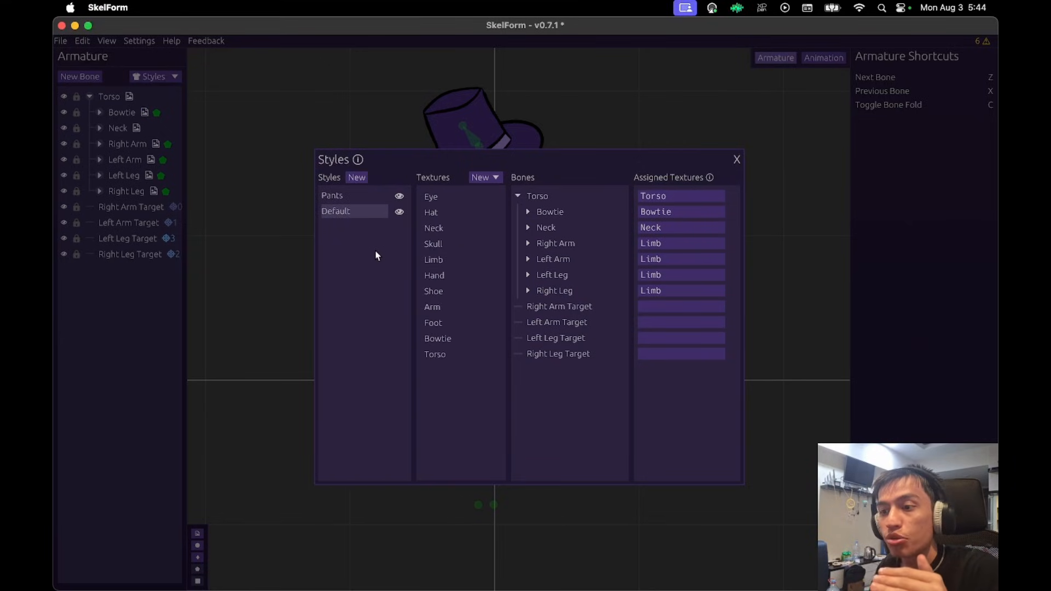
click(737, 159)
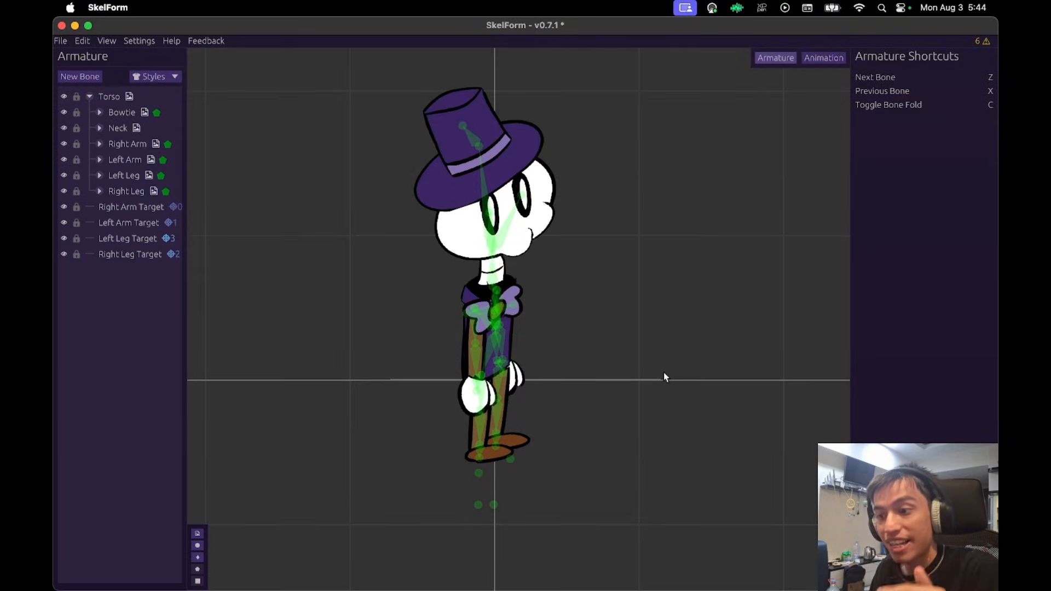
Assign the Arm texture to the Left Arm bone and inspect the arm on the character.
click(475, 358)
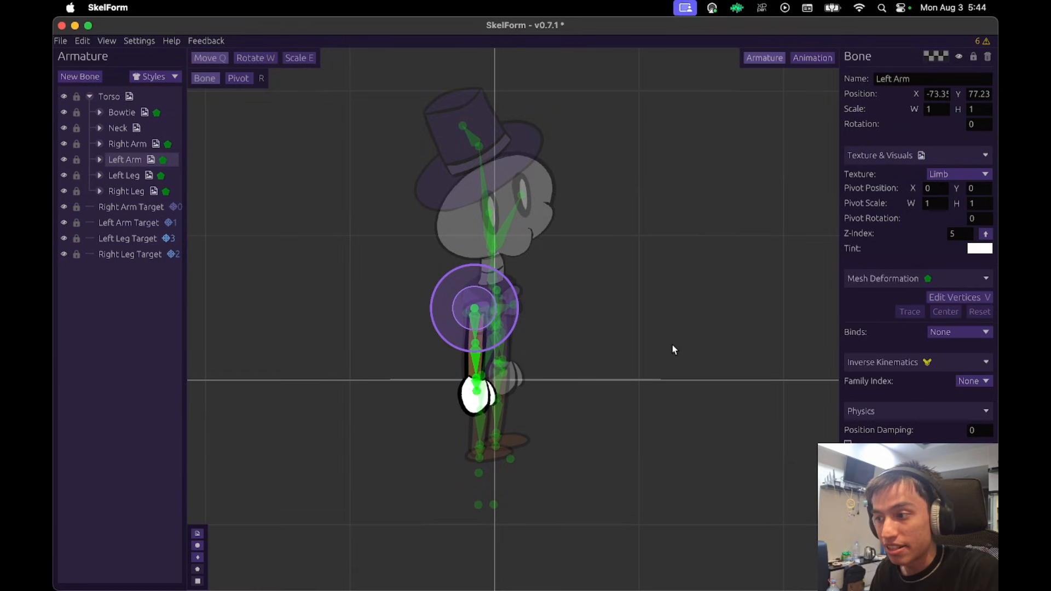
click(950, 175)
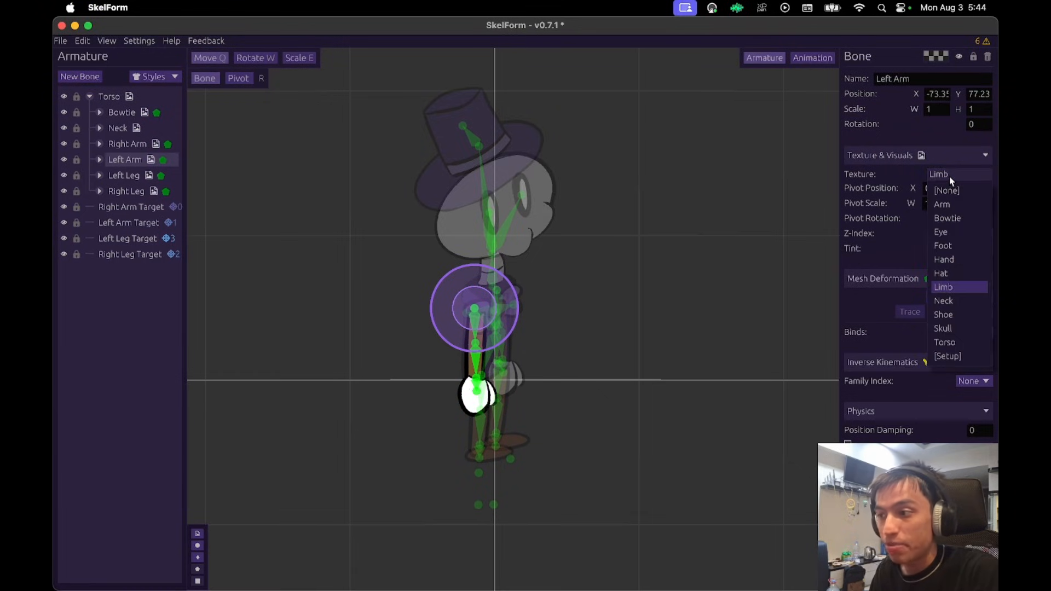
click(962, 206)
click(716, 271)
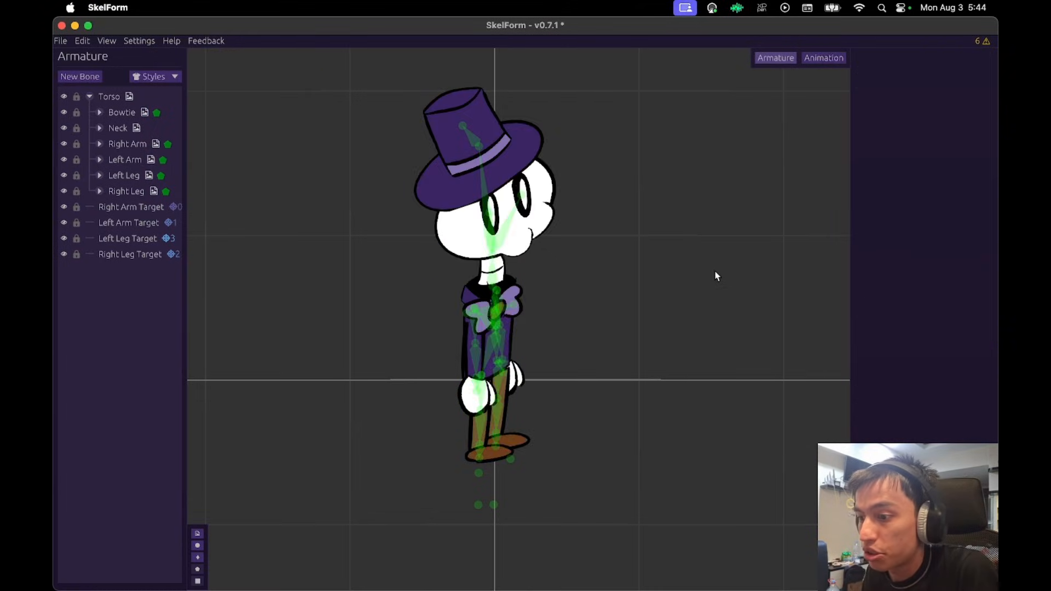
scroll(598, 351, up, 5)
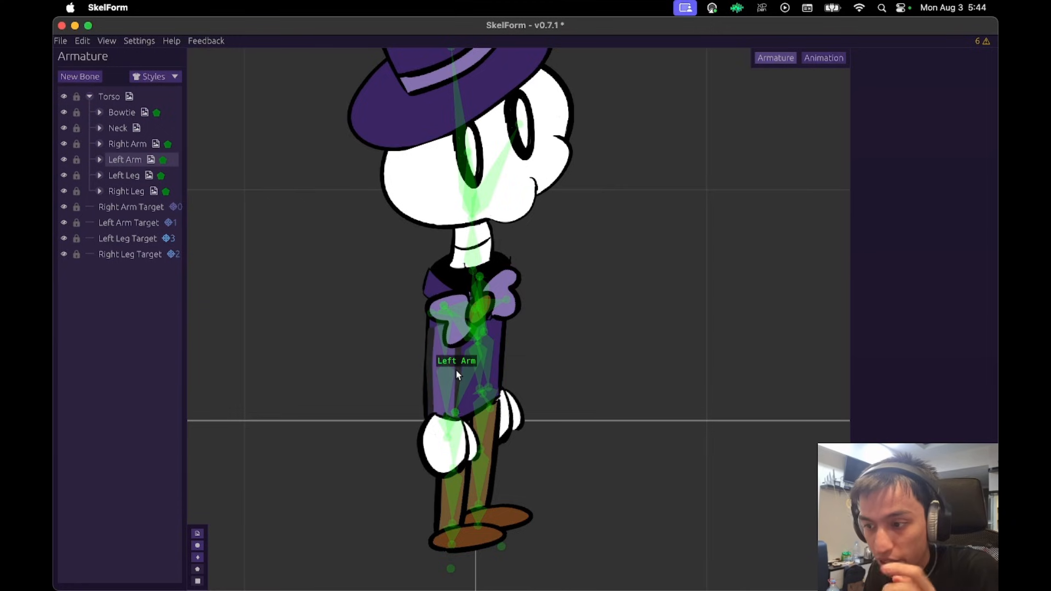
click(457, 374)
drag(596, 345, 612, 329)
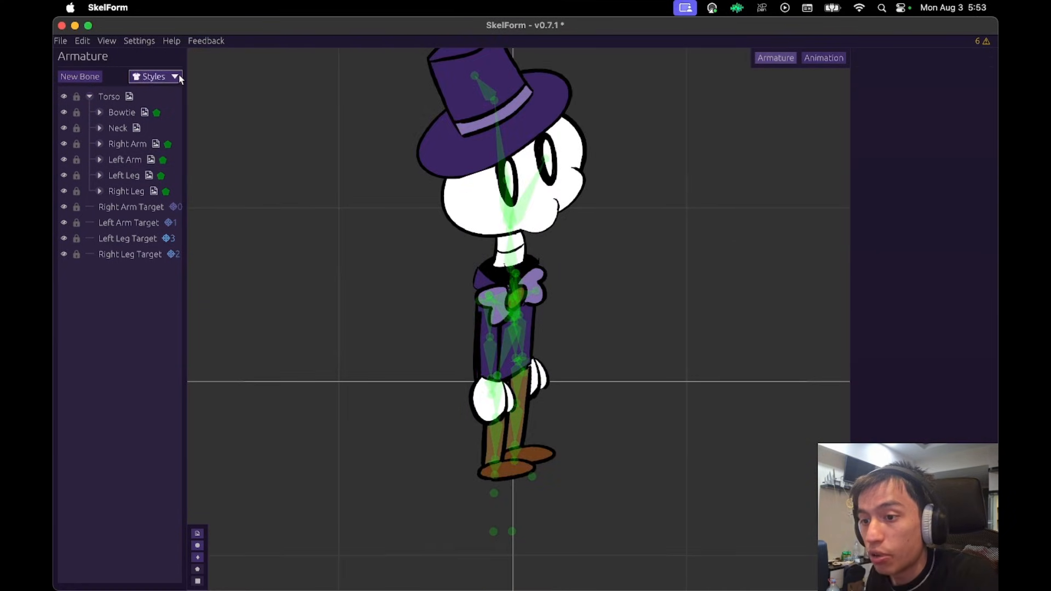
Hide the Pants style on the character.
click(179, 77)
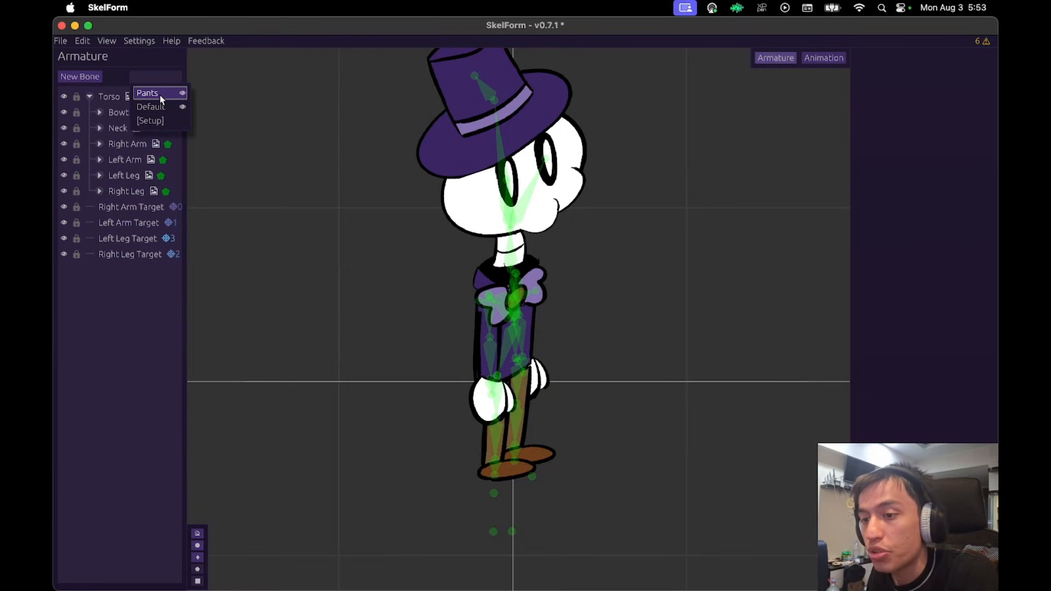
click(162, 98)
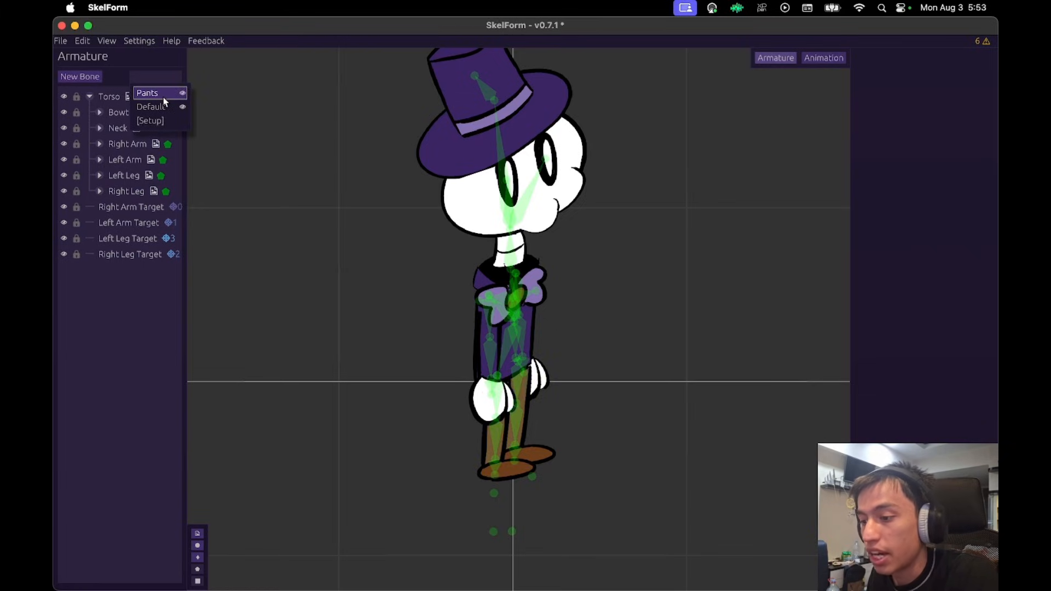
click(163, 97)
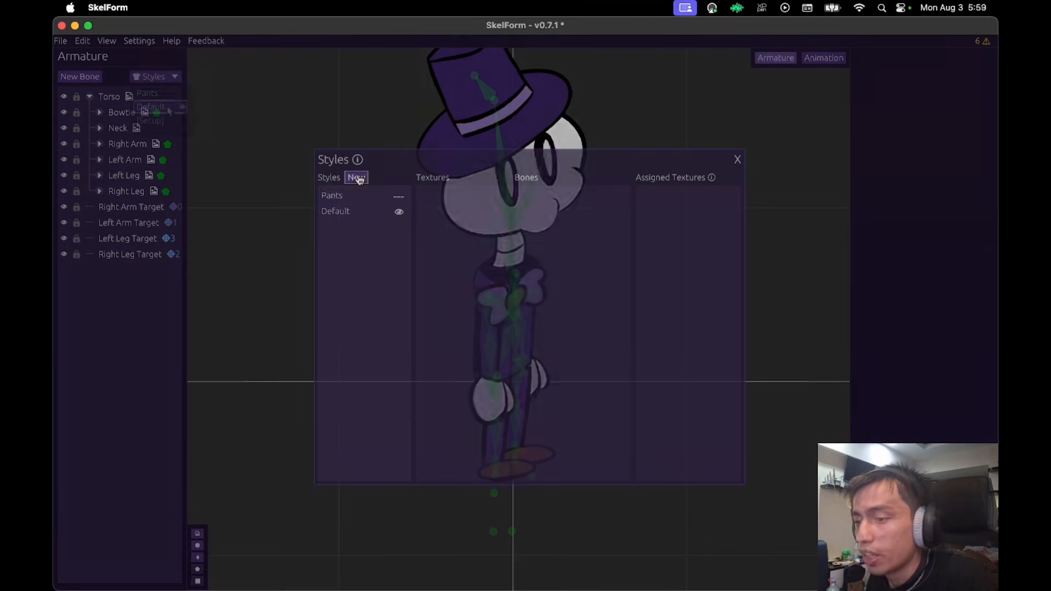
Create a new style named Hat and import hat.png into it as a single texture.
click(356, 177)
text(Hat)
key(Return)
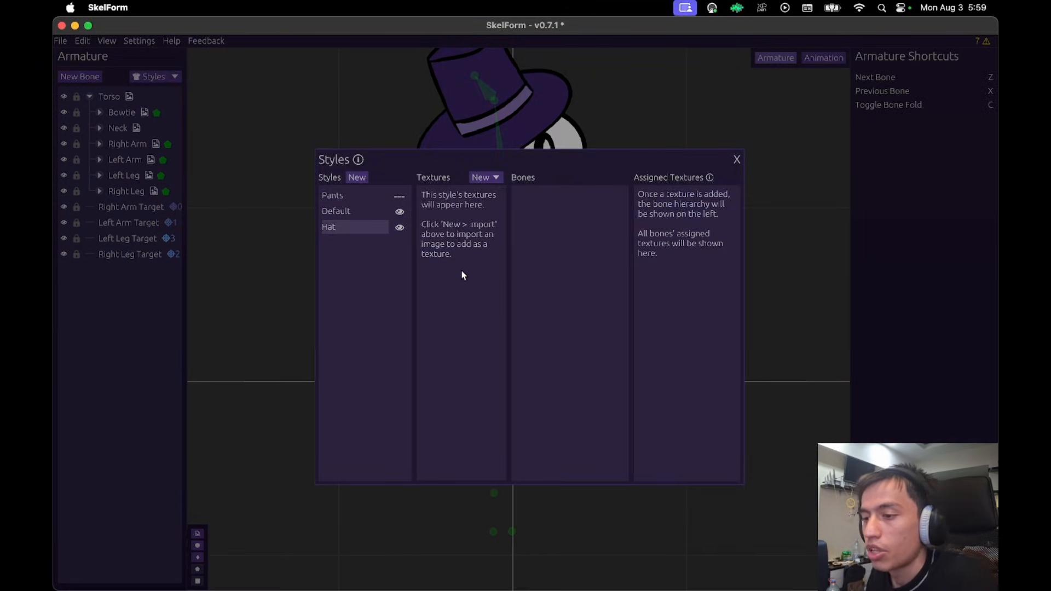
click(489, 179)
click(487, 195)
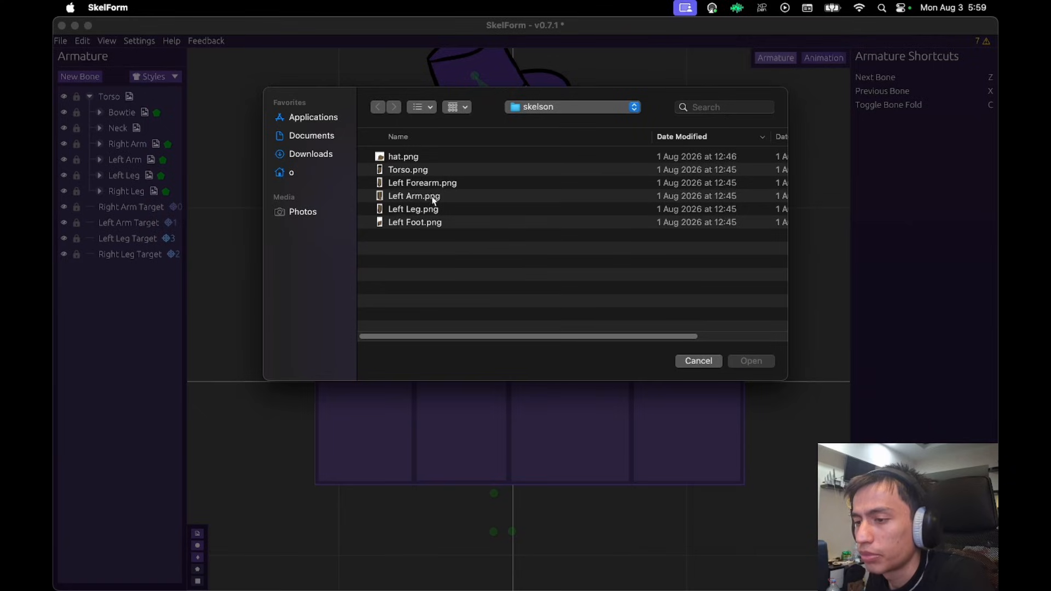
double_click(416, 159)
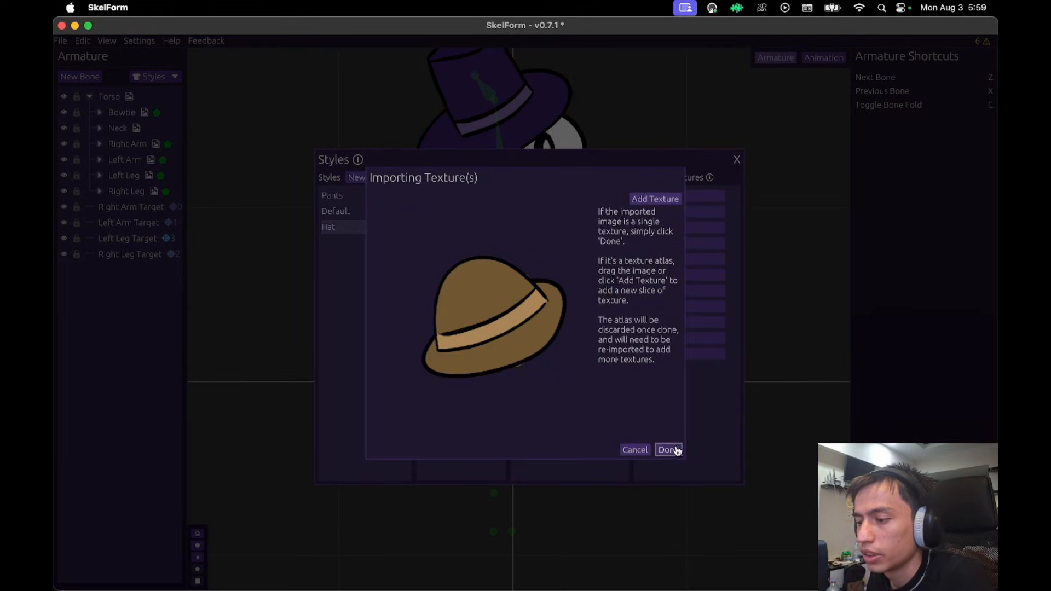
click(669, 447)
Rename the imported texture in the Hat style as Hat, matching the name in the Default style.
click(374, 197)
click(357, 211)
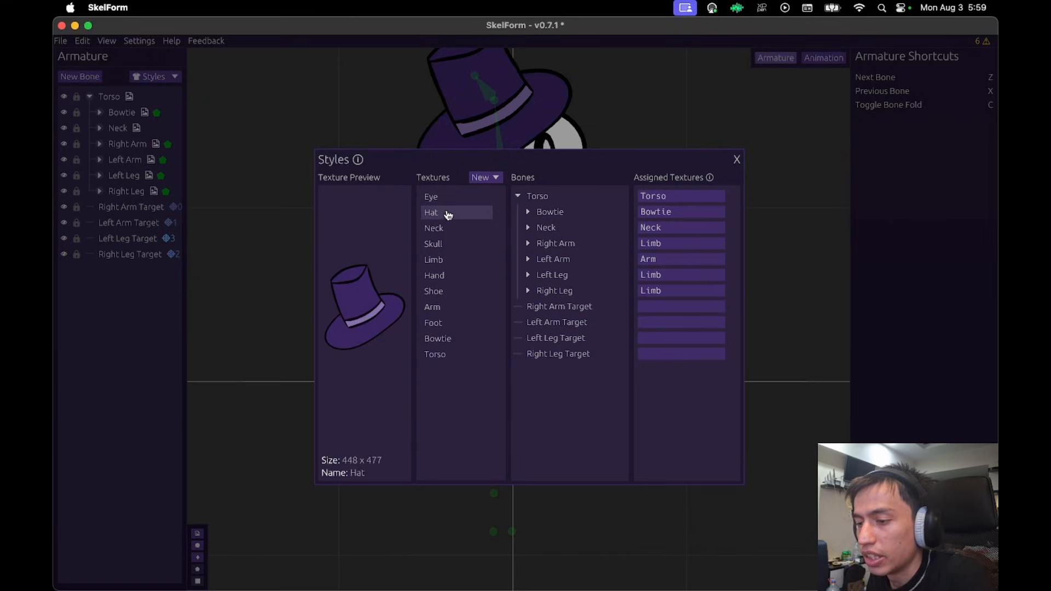
click(414, 238)
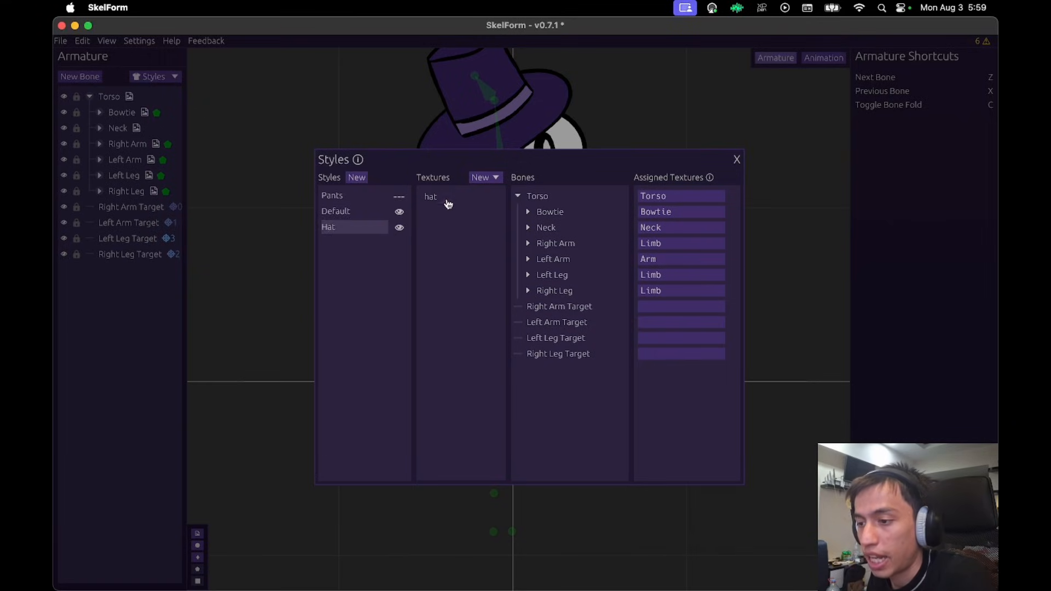
double_click(446, 200)
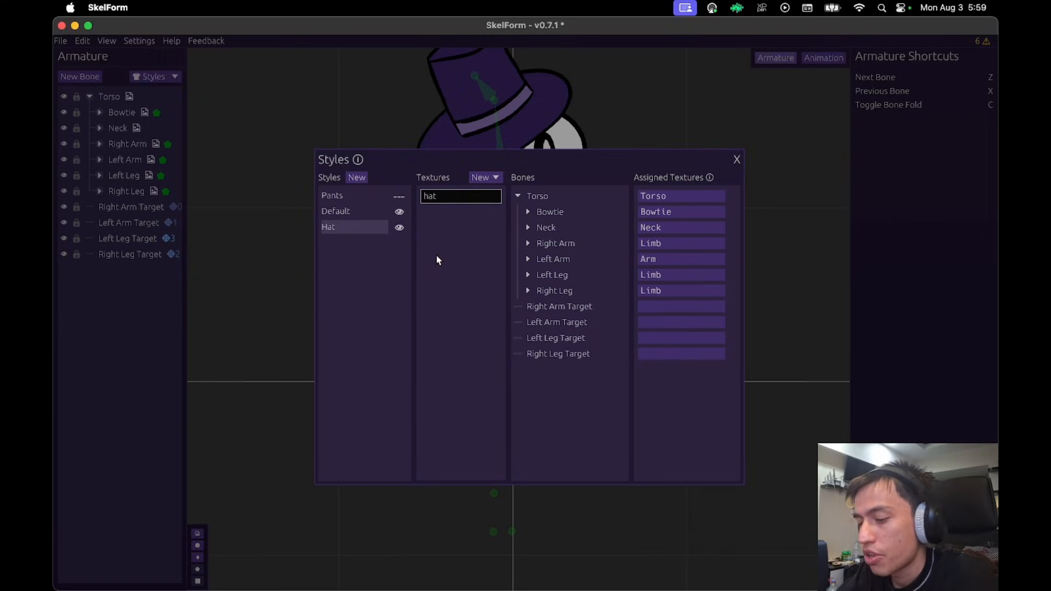
text(H)
key(Return)
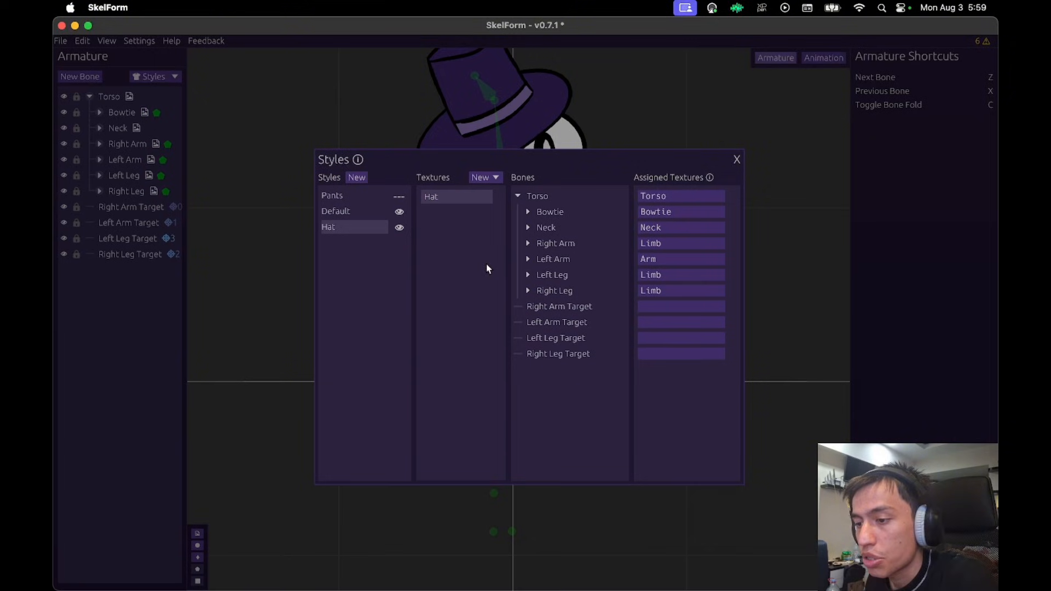
Move the Hat style to the first place in the style order and inspect the hat on the character.
drag(368, 229, 381, 195)
click(738, 162)
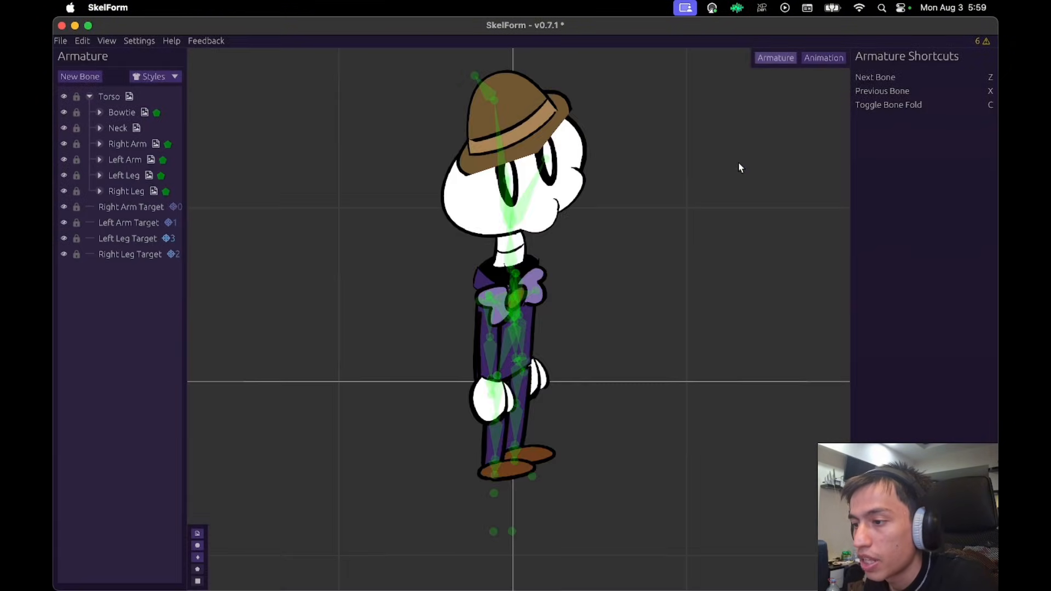
scroll(703, 186, up, 5)
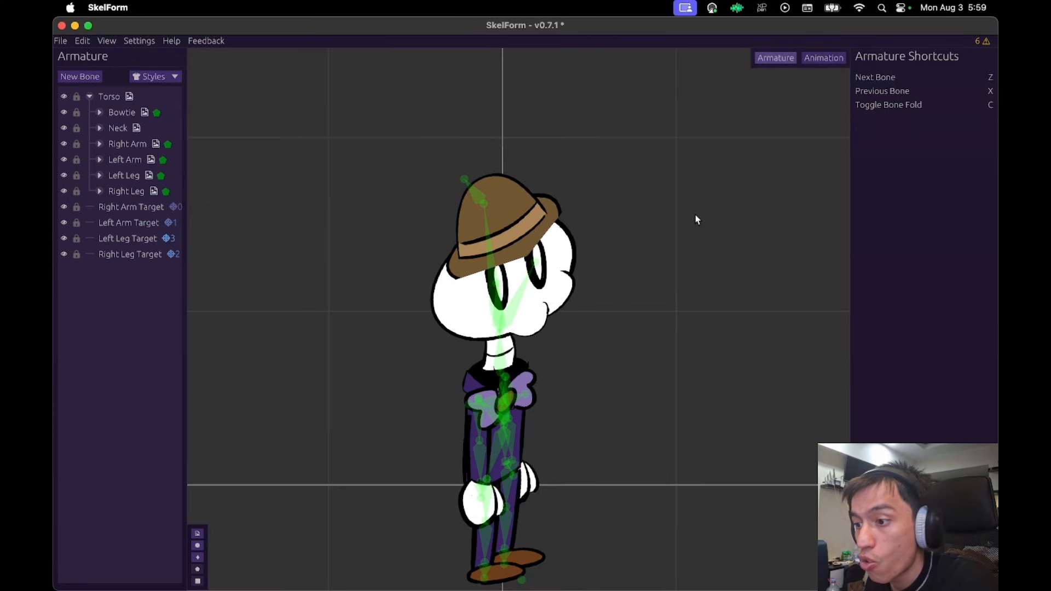
scroll(684, 221, up, 3)
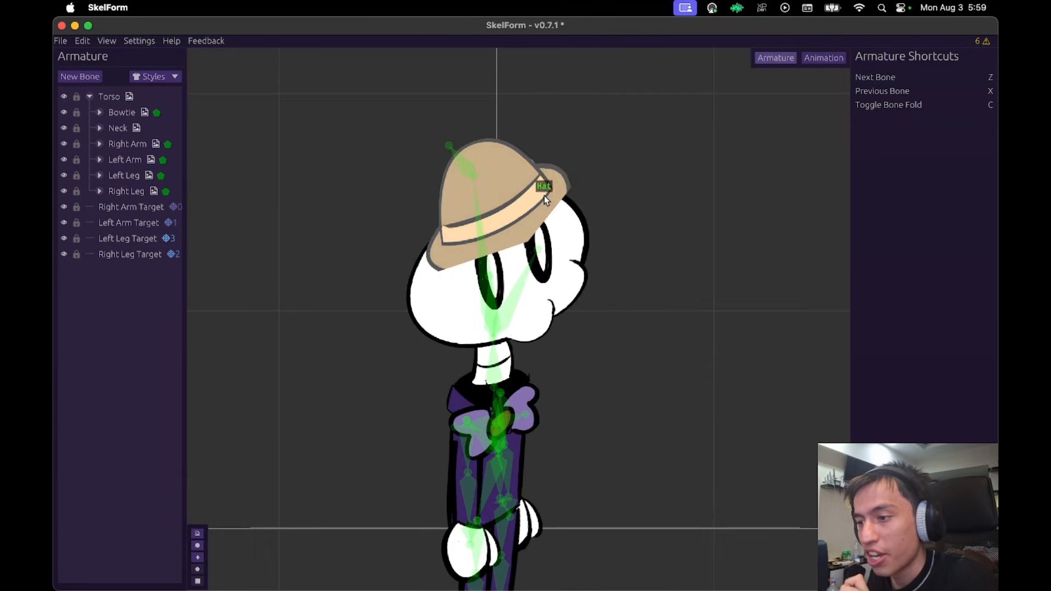
Move the Hat bone up and away from the head to about X 297.7, Y 534.5.
click(545, 195)
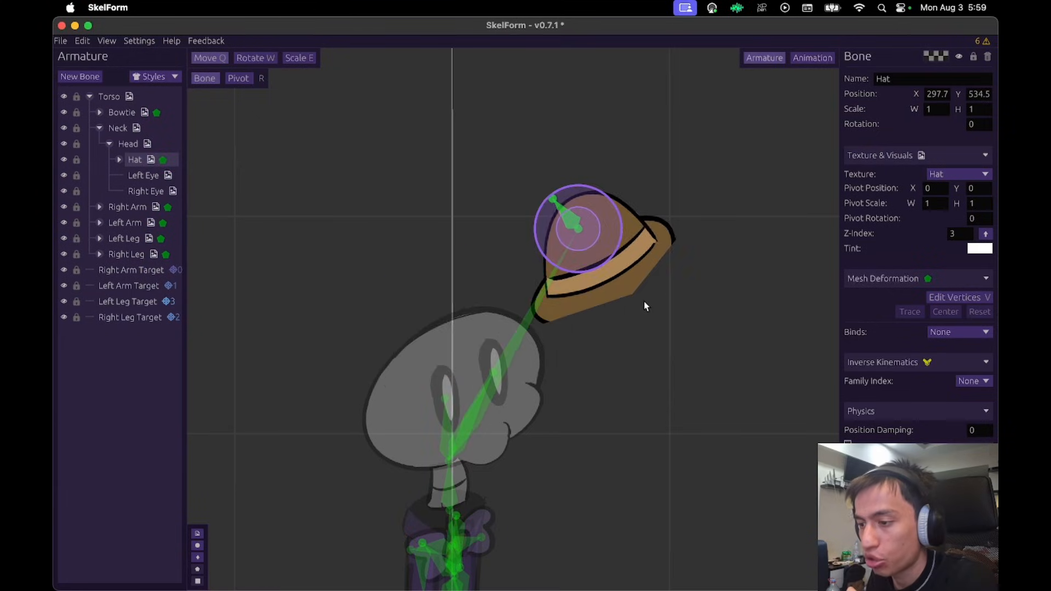
drag(644, 302, 562, 320)
click(570, 329)
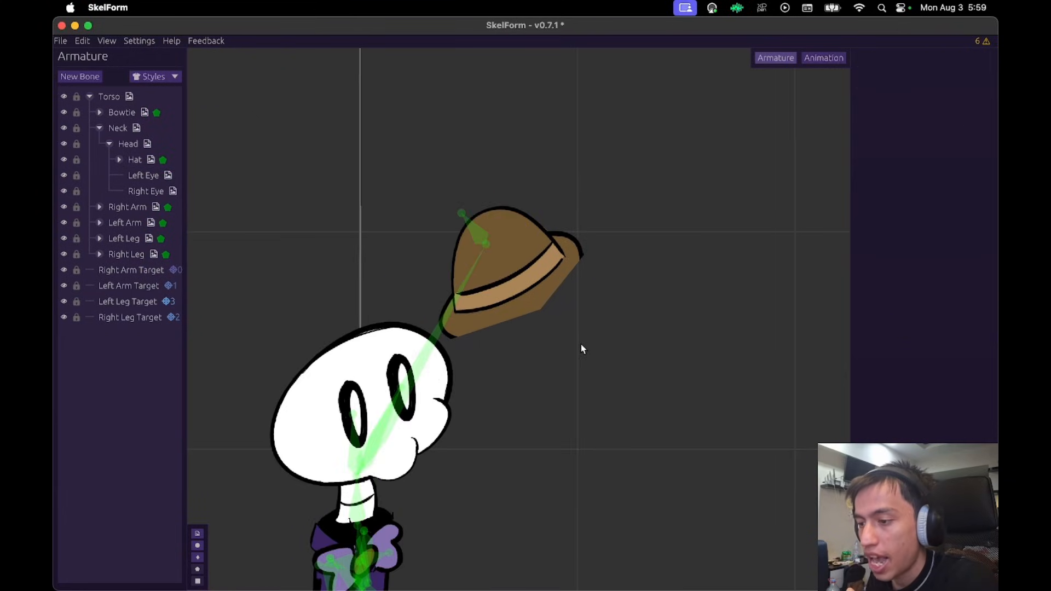
Show the Hat bone's mesh vertices, examine how they fit the hat texture, and finish vertex editing.
click(135, 160)
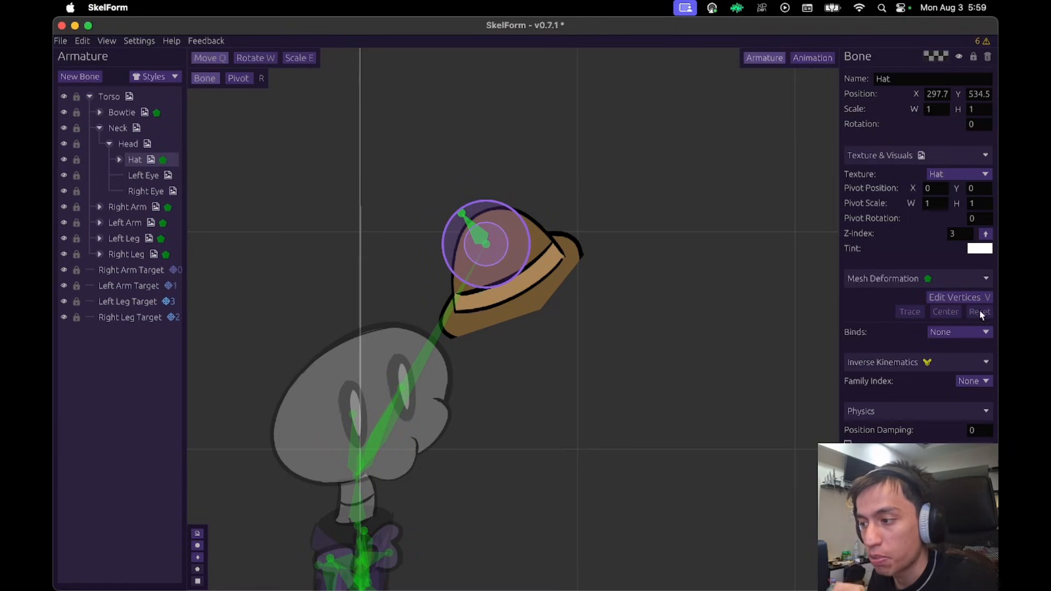
click(966, 299)
scroll(657, 284, up, 2)
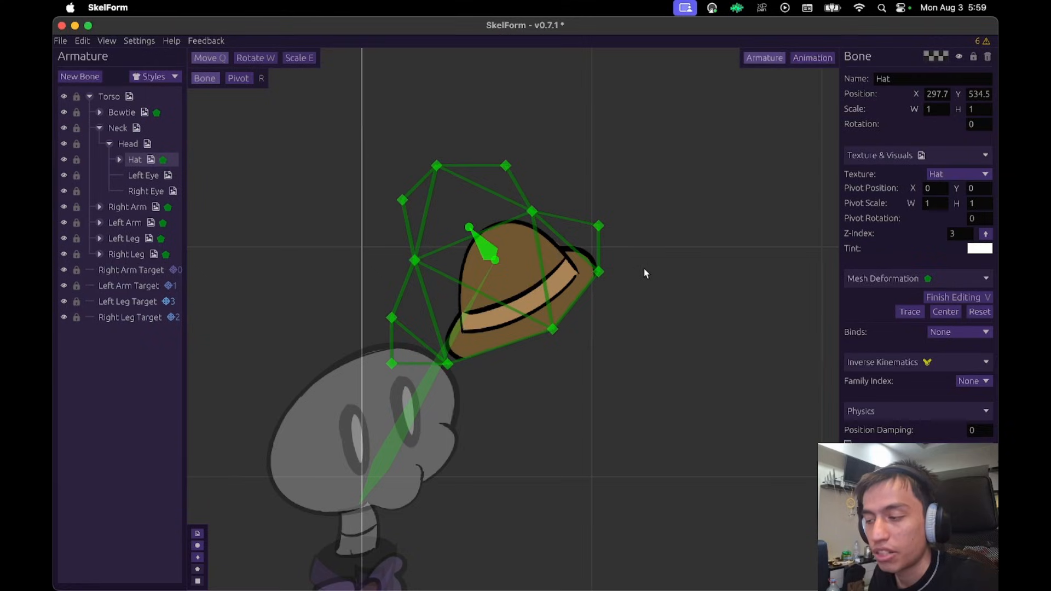
click(970, 301)
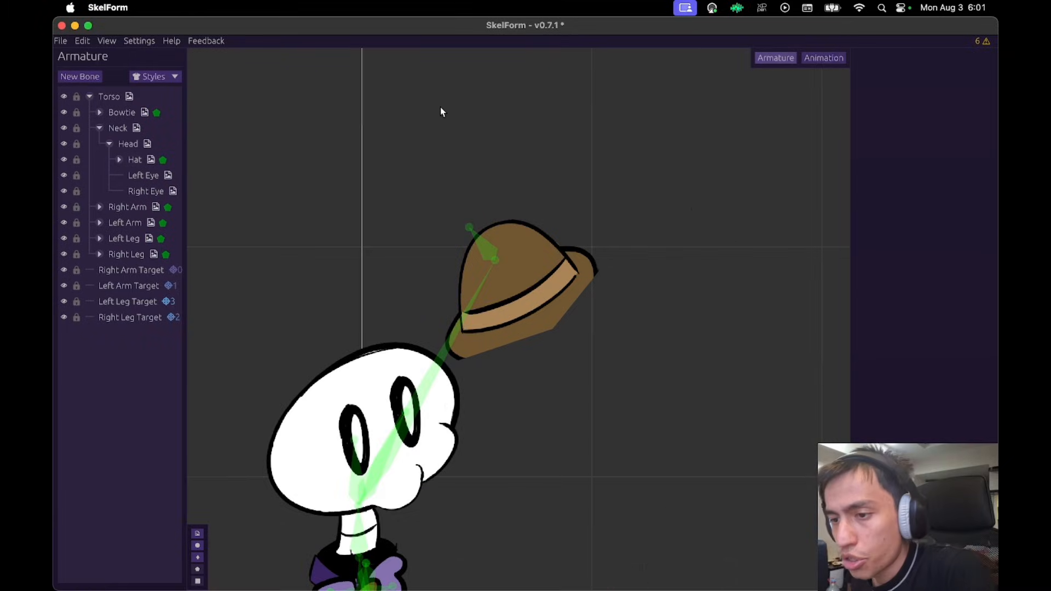
Create a bone named Skelson Hat and place it under the Head bone, directly below Hat.
click(82, 77)
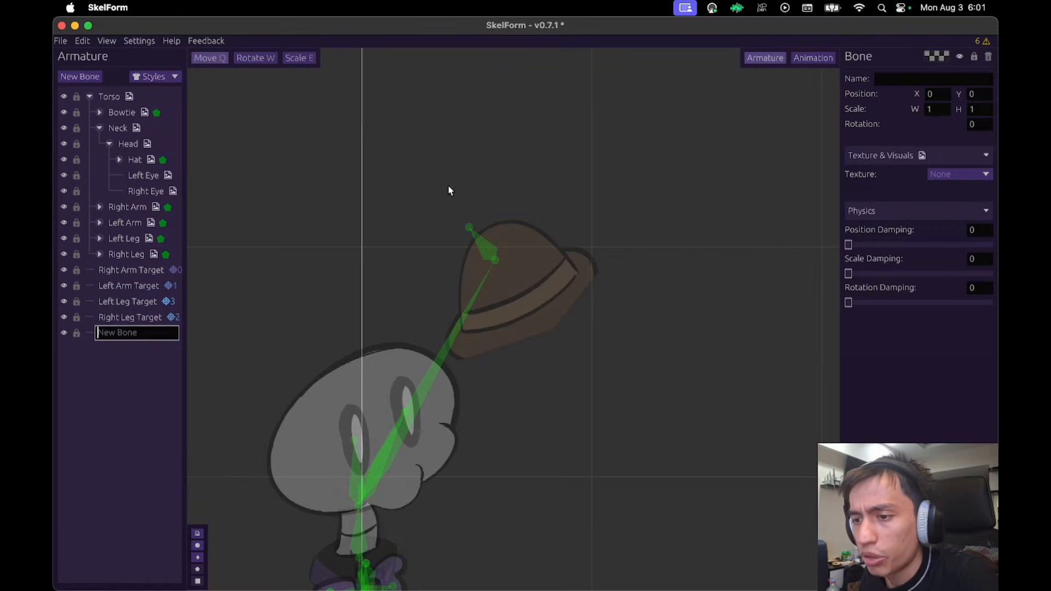
text(Skelson Hat)
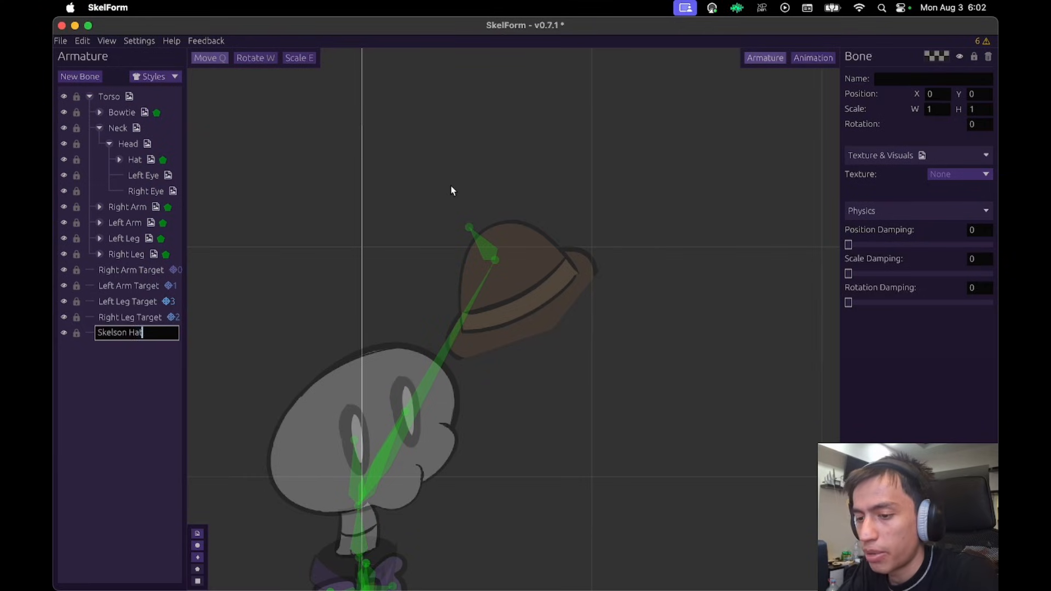
key(Return)
drag(146, 335, 219, 192)
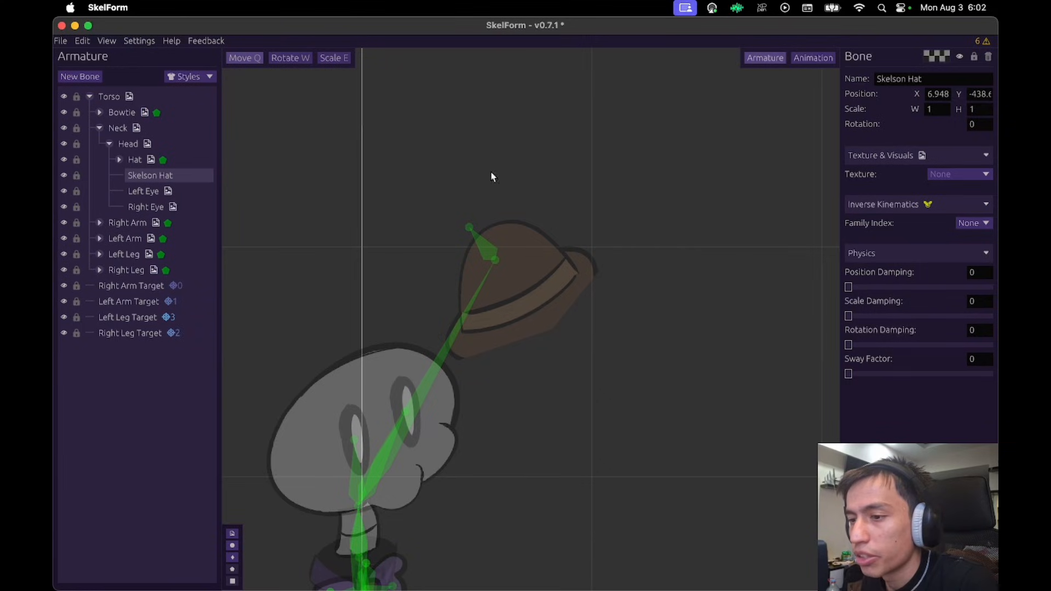
Rename the Hat style's texture as Skelson Hat and close the style setup.
click(208, 76)
click(206, 133)
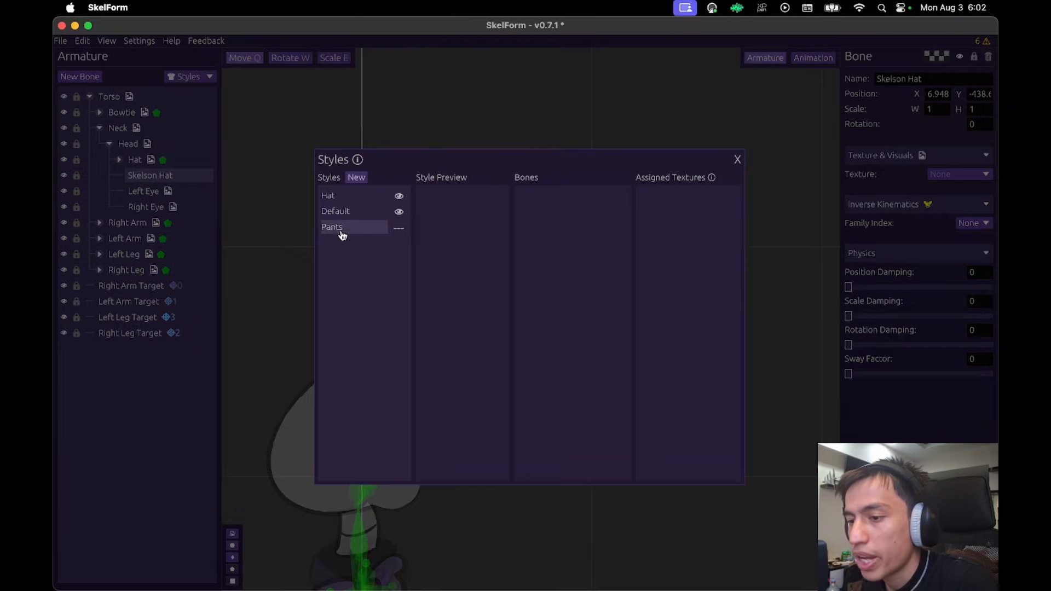
click(334, 196)
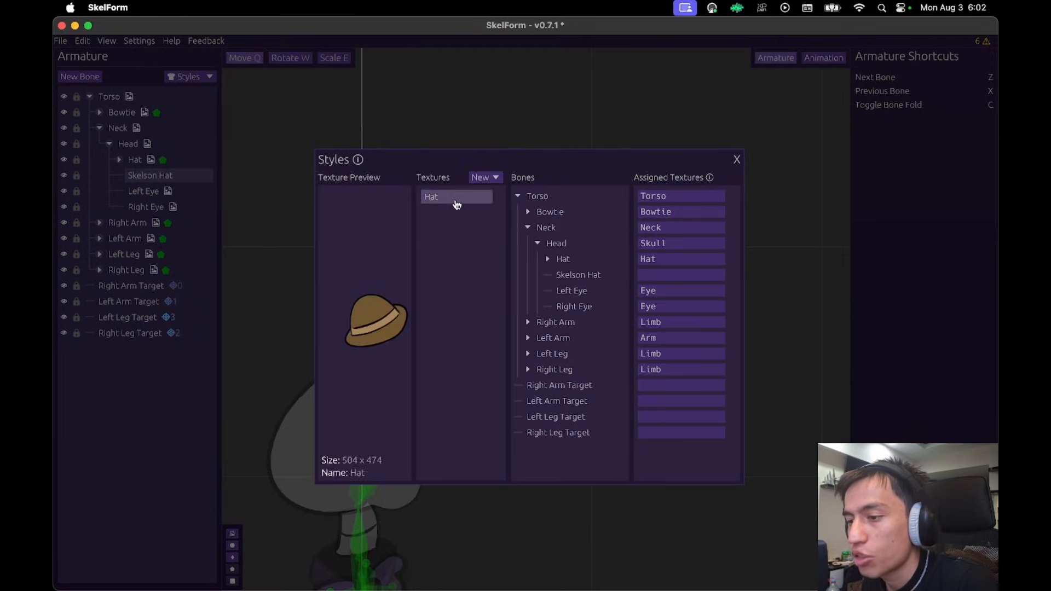
double_click(456, 201)
text(Skelson)
key(Return)
click(737, 159)
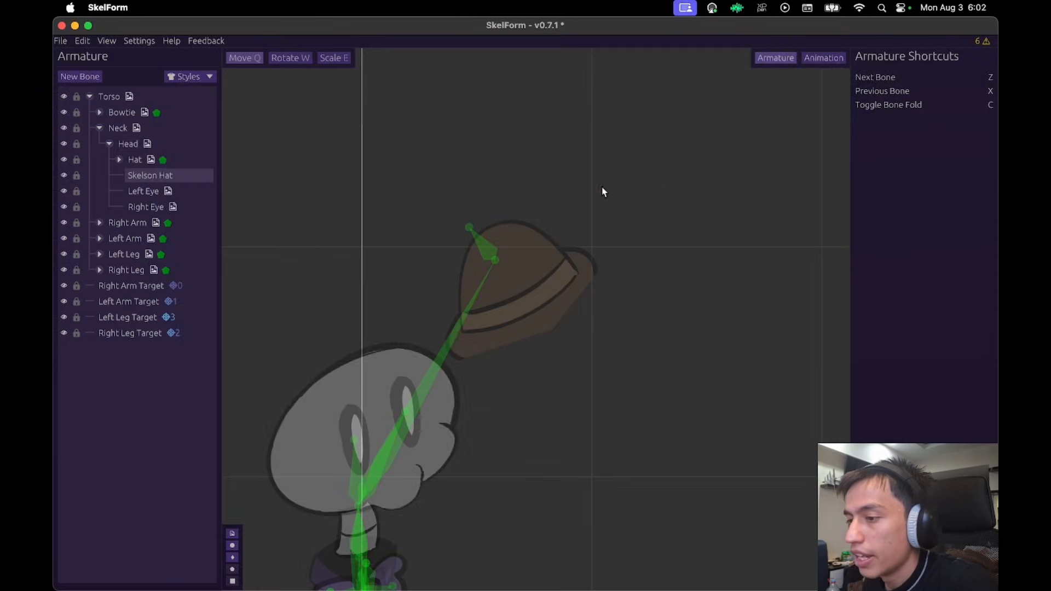
Assign the Hat texture to the Hat bone and the Skelson Hat texture to the Skelson Hat bone.
click(156, 159)
click(958, 174)
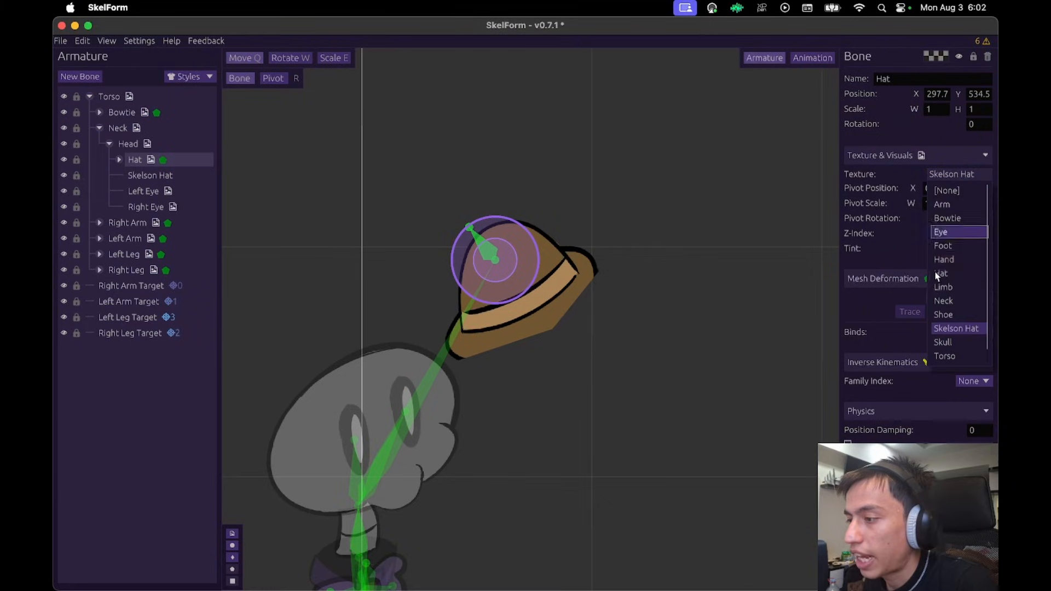
click(952, 275)
click(150, 175)
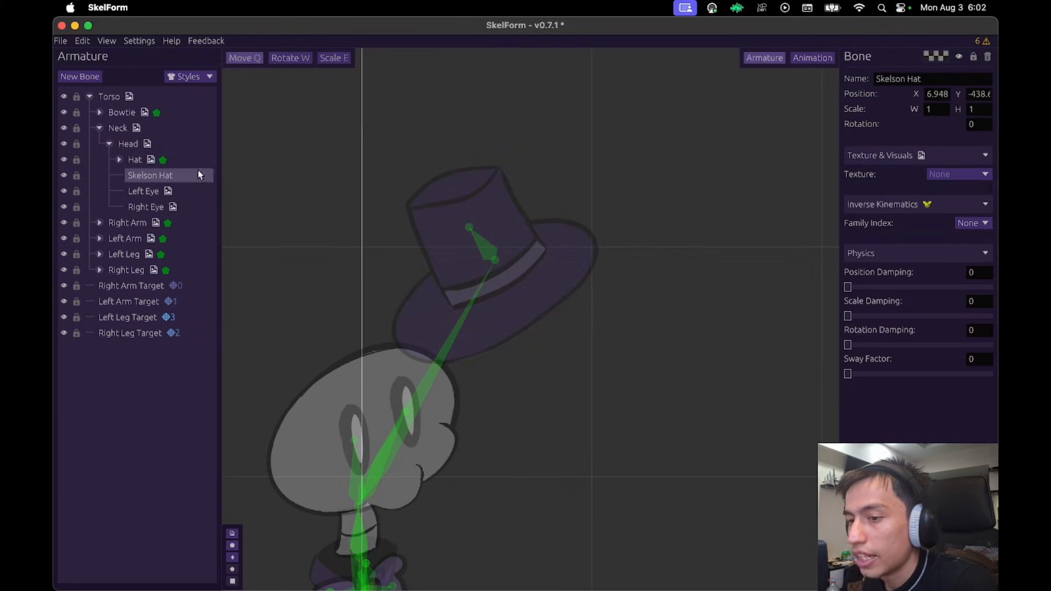
click(960, 173)
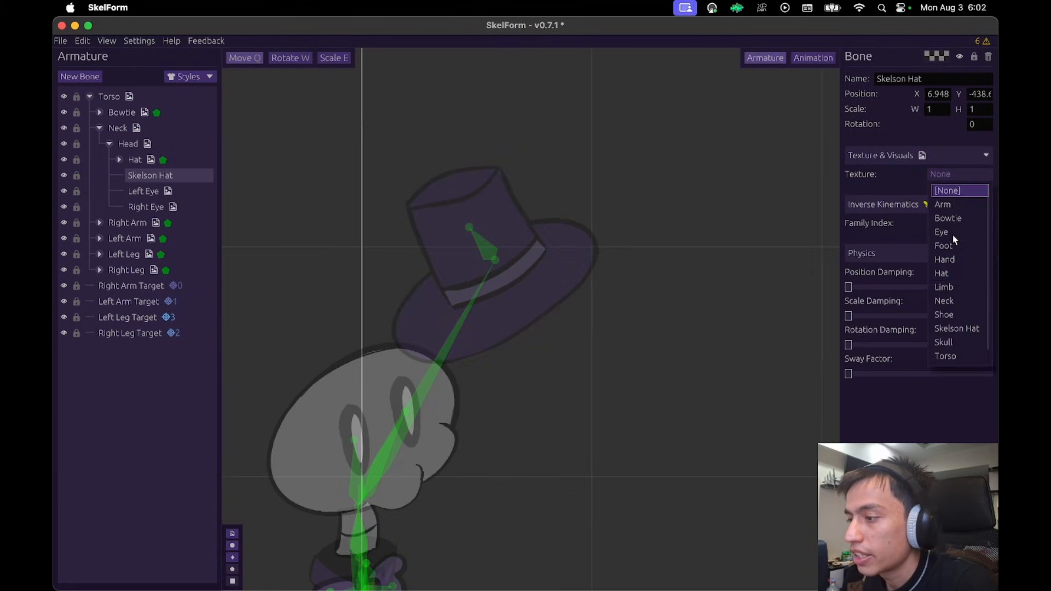
click(957, 328)
Place the Skelson Hat bone over the top hat and move both hat bones together onto the head.
drag(671, 306, 613, 280)
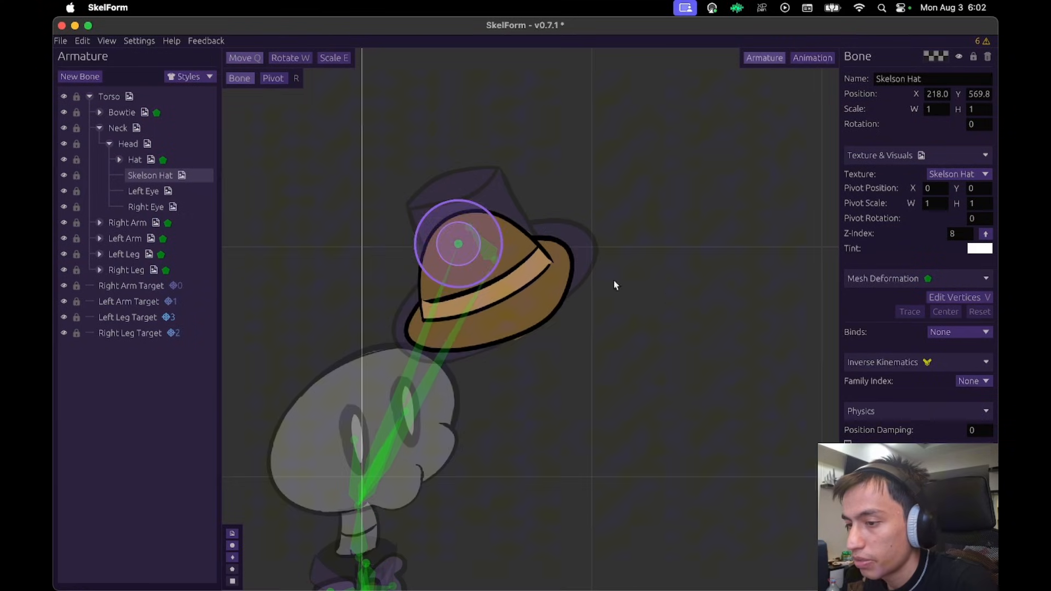
click(187, 163)
drag(702, 218, 550, 285)
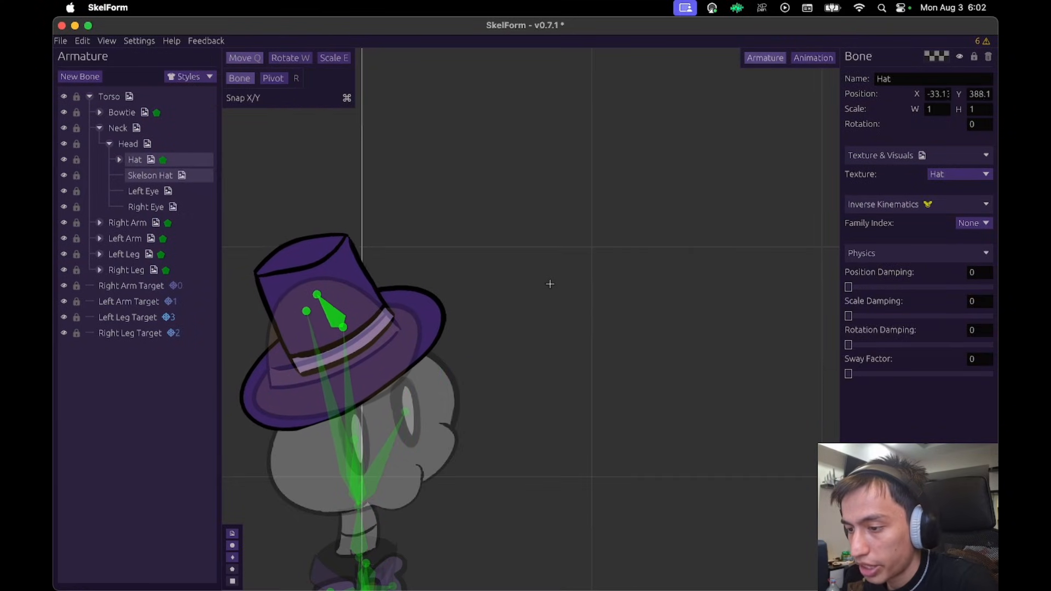
click(198, 186)
click(199, 179)
drag(592, 250, 653, 246)
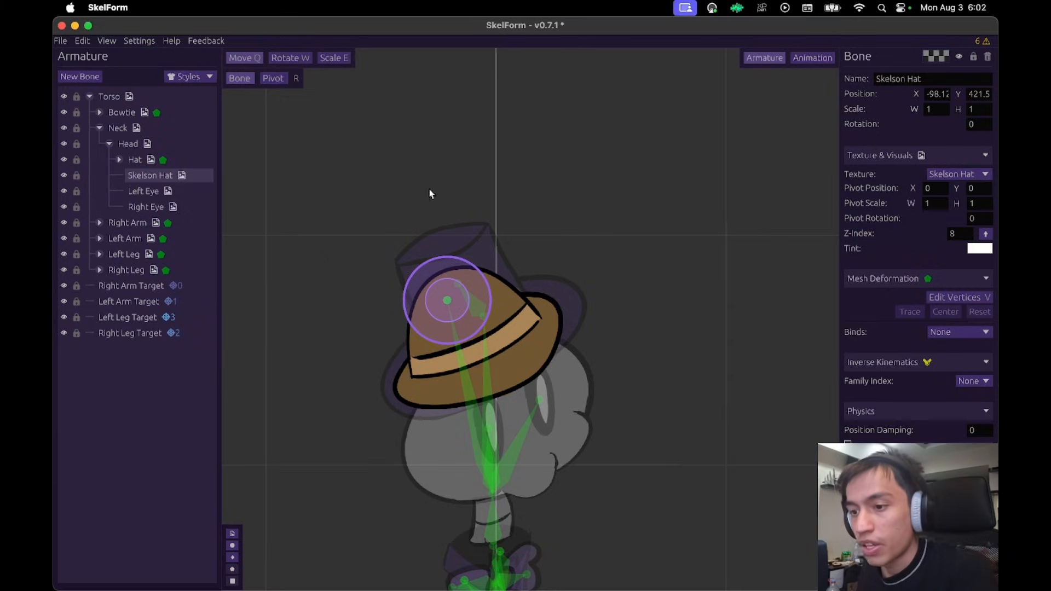
Compare the textures of the Hat and Default styles, and add an empty texture named Hat to the Hat style.
click(202, 80)
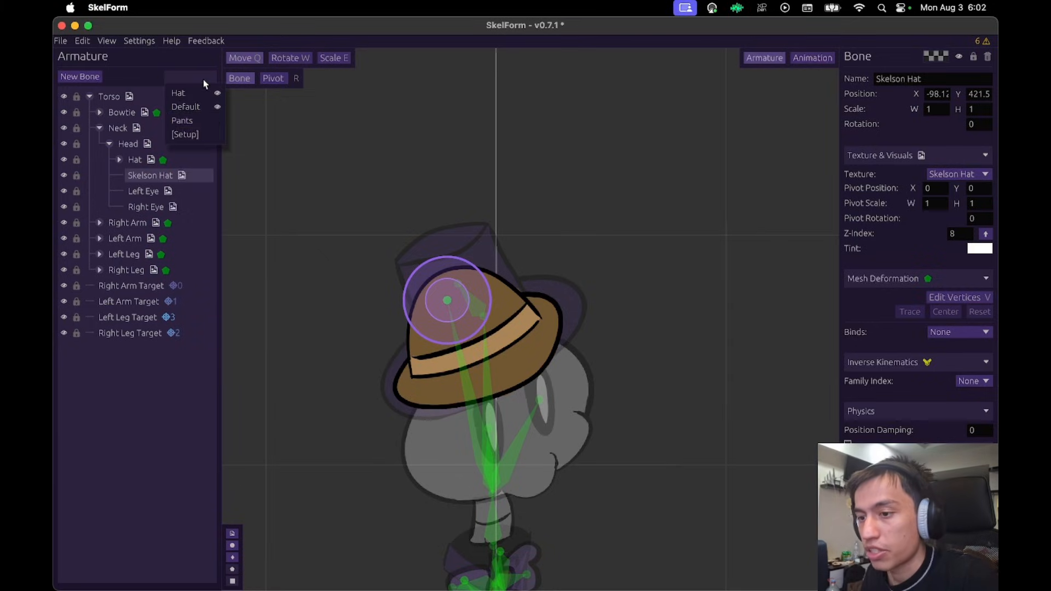
click(213, 136)
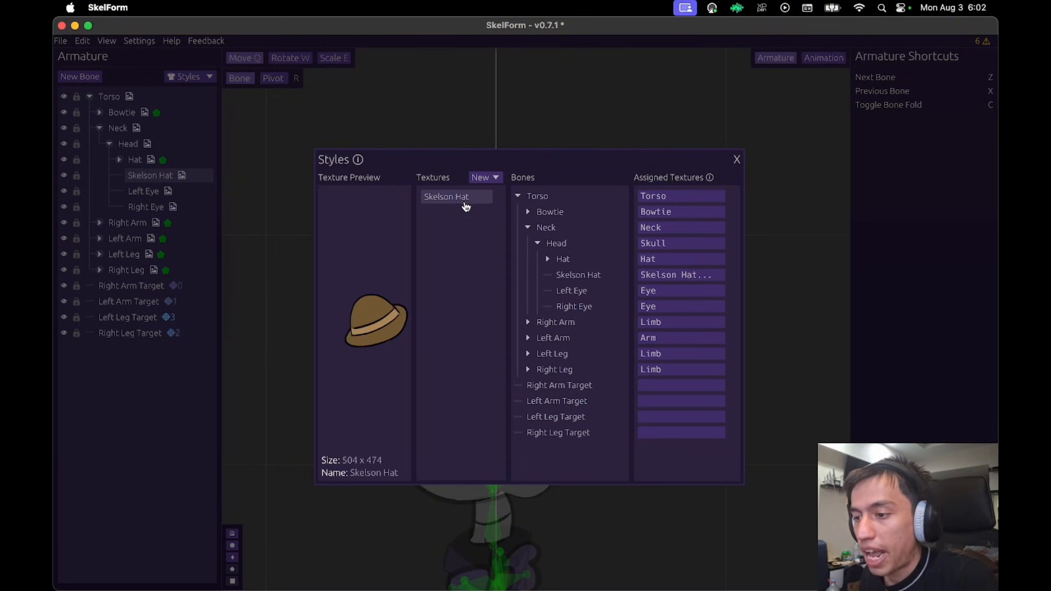
click(375, 216)
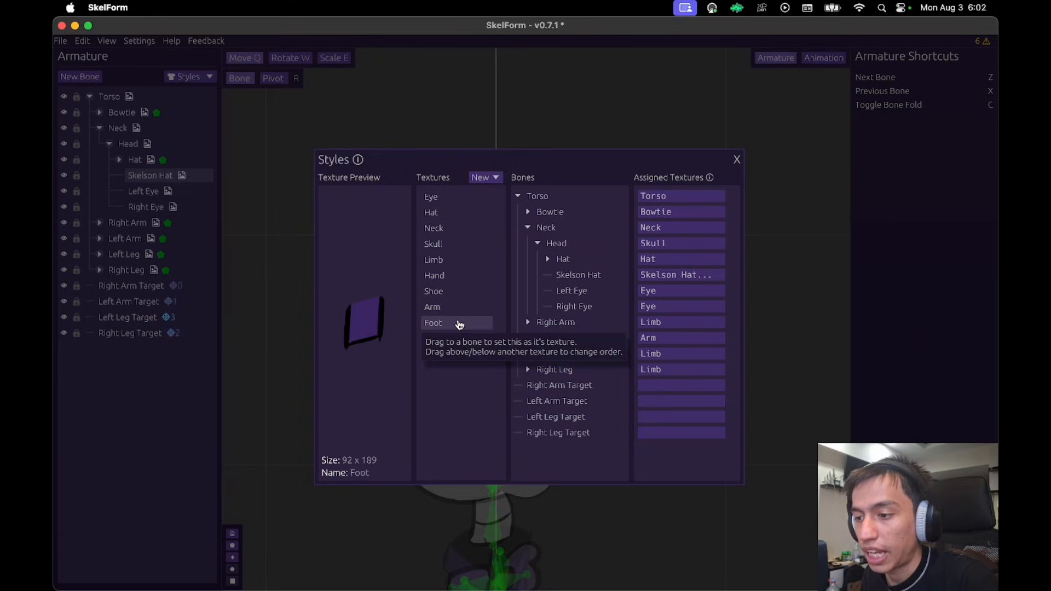
mouse_move(477, 217)
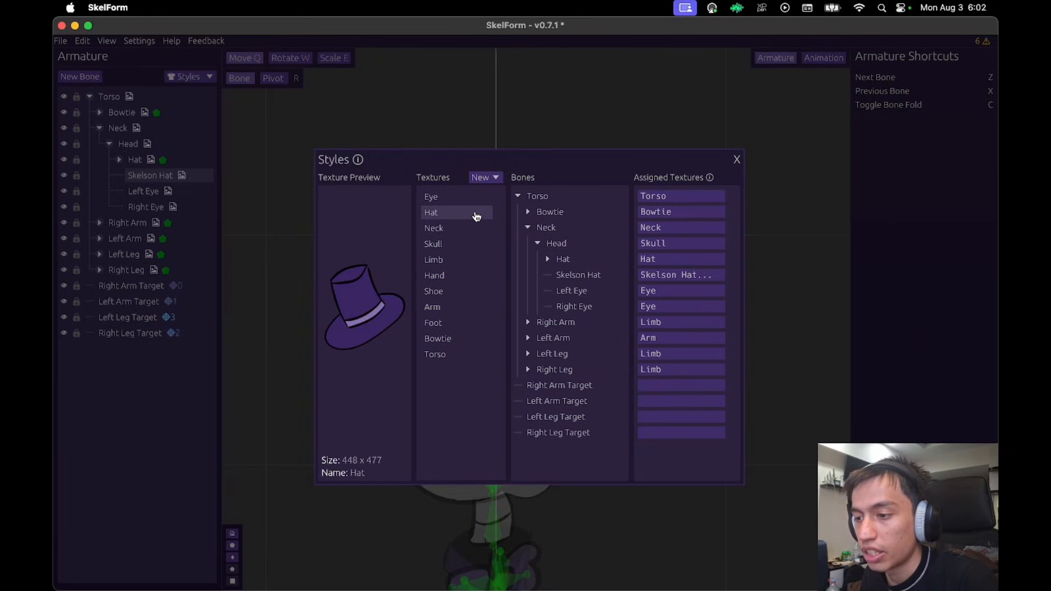
click(351, 195)
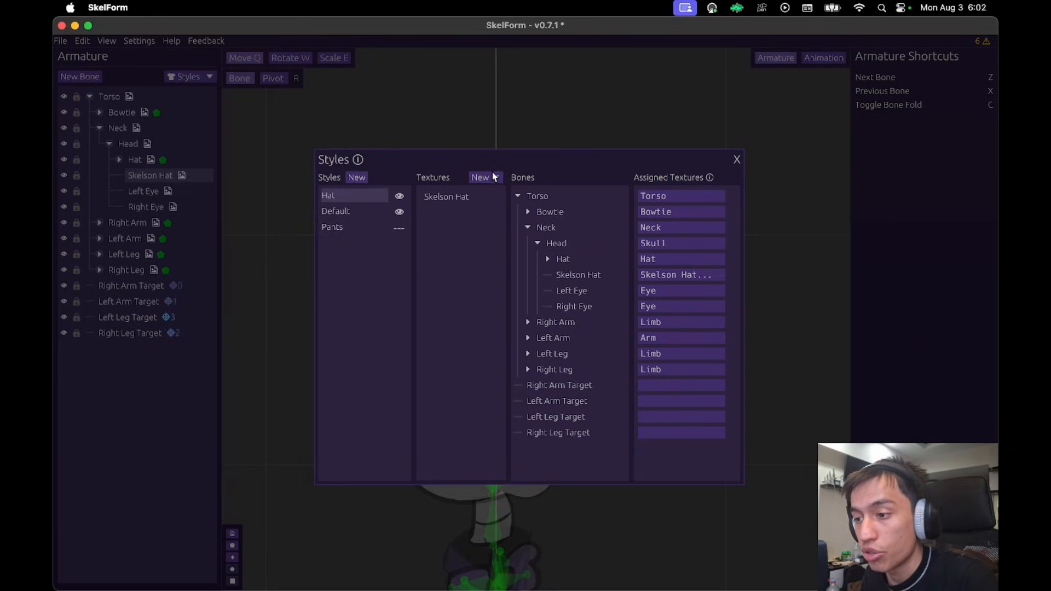
click(492, 177)
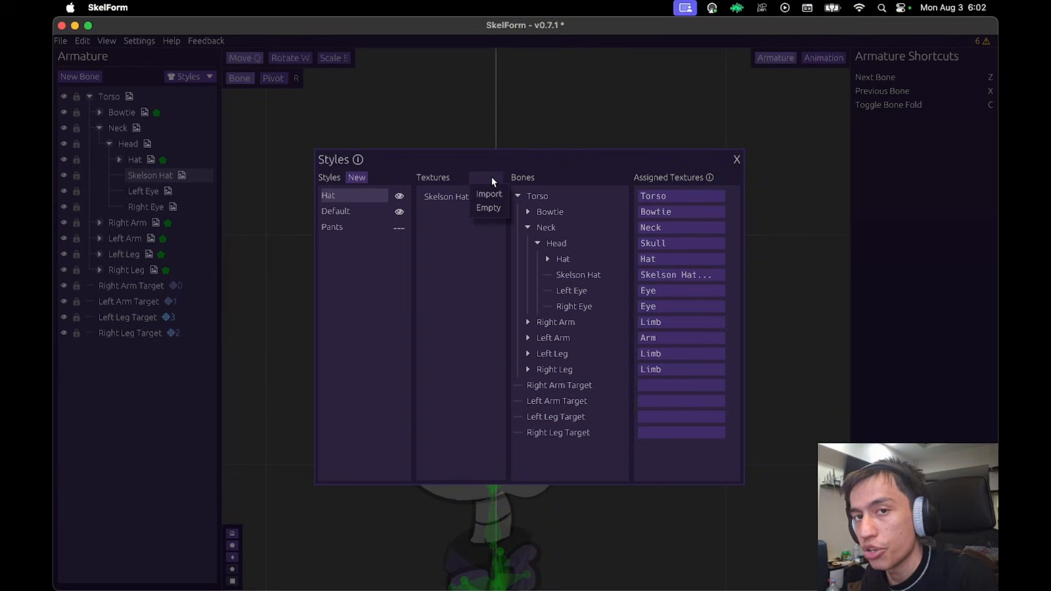
click(493, 208)
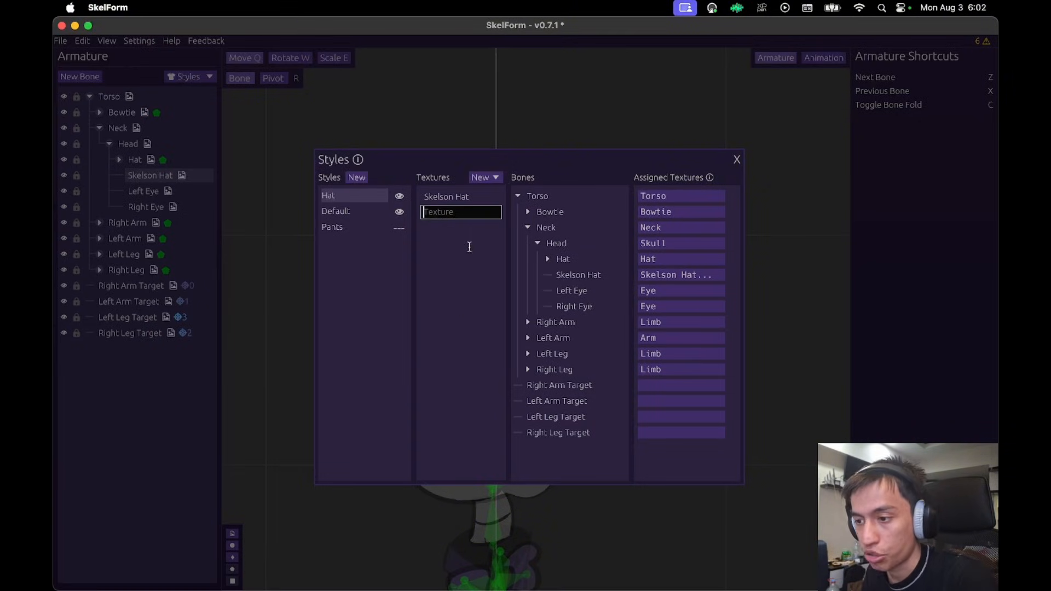
text(Hat)
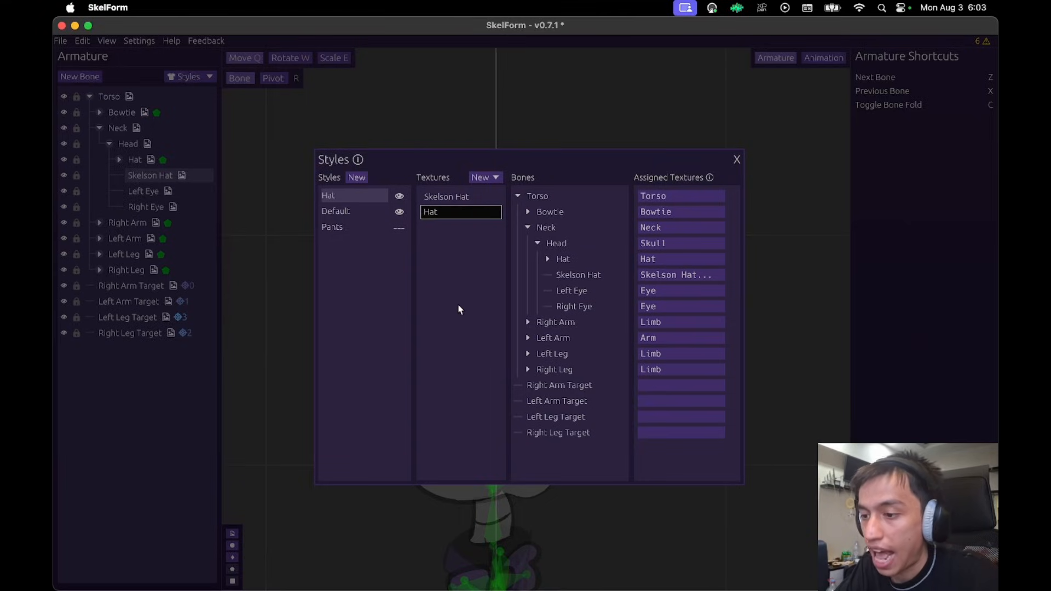
key(Return)
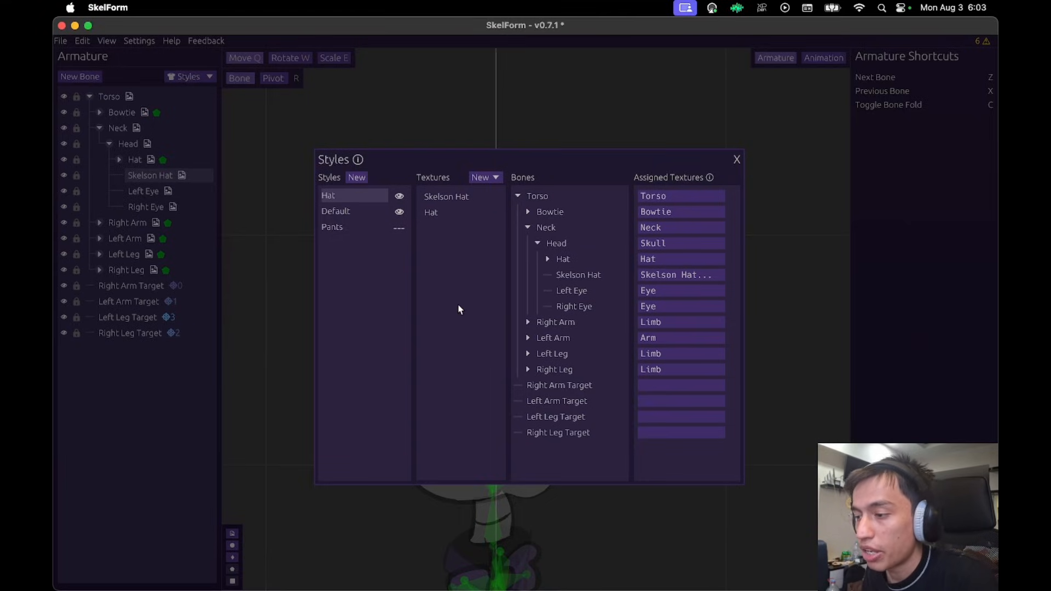
click(737, 159)
scroll(686, 219, down, 3)
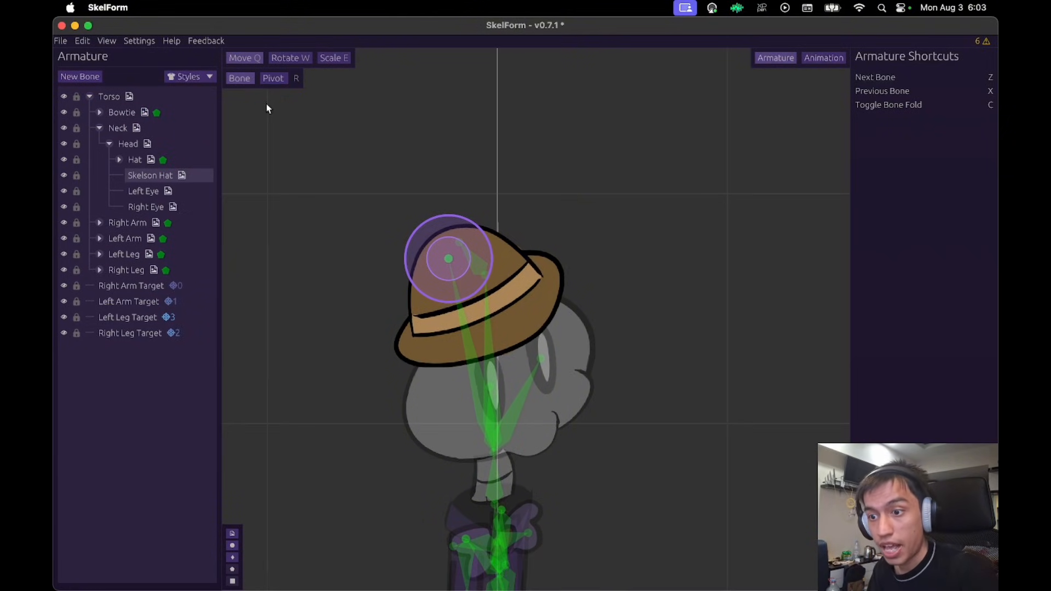
Review the Hat style's texture list in the style setup and check the hat on the character.
click(201, 79)
click(209, 135)
click(359, 198)
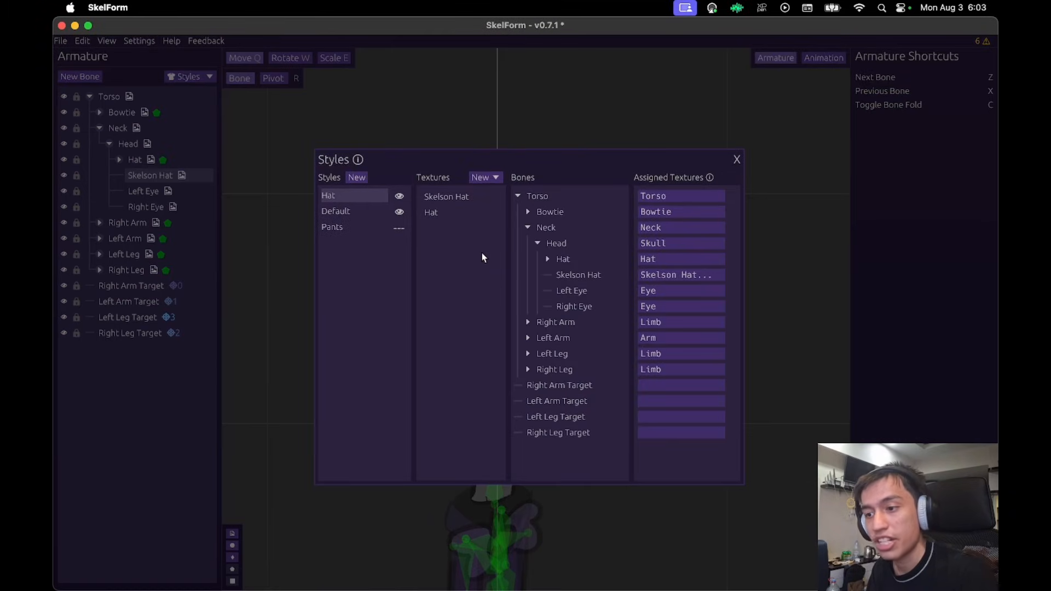
click(460, 215)
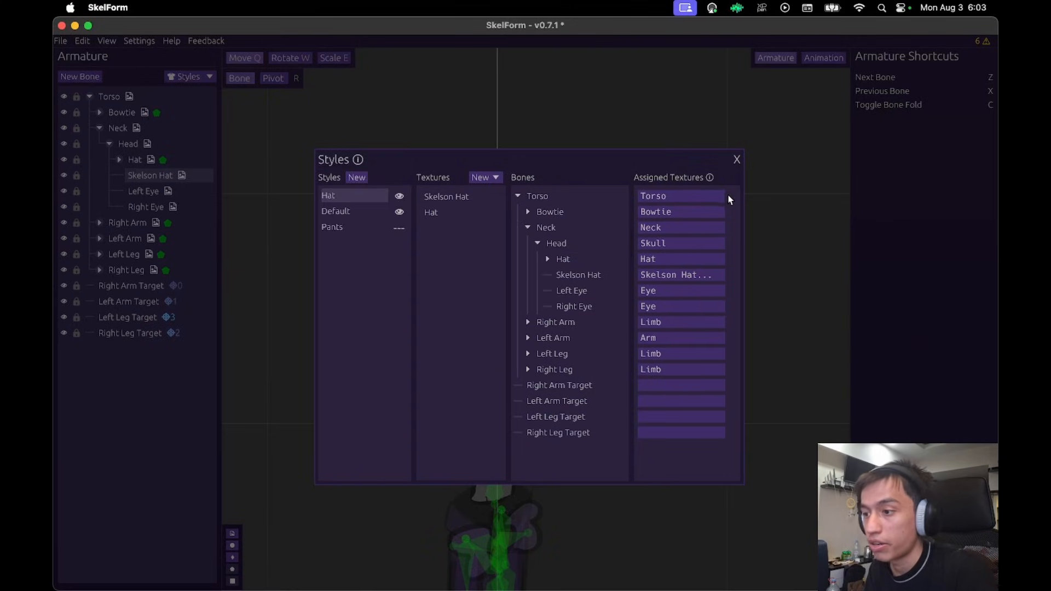
click(737, 160)
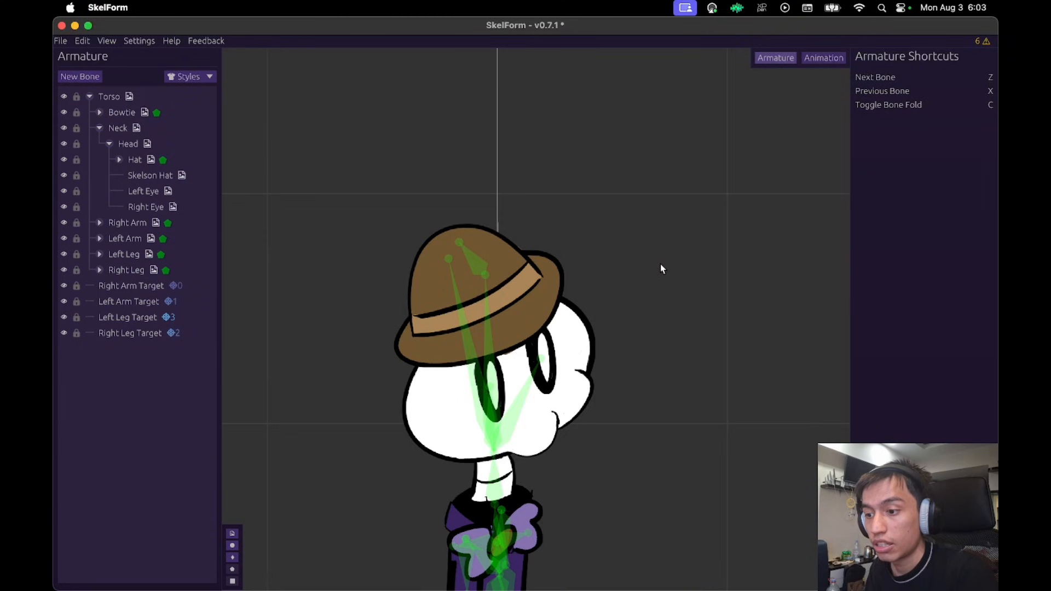
click(532, 290)
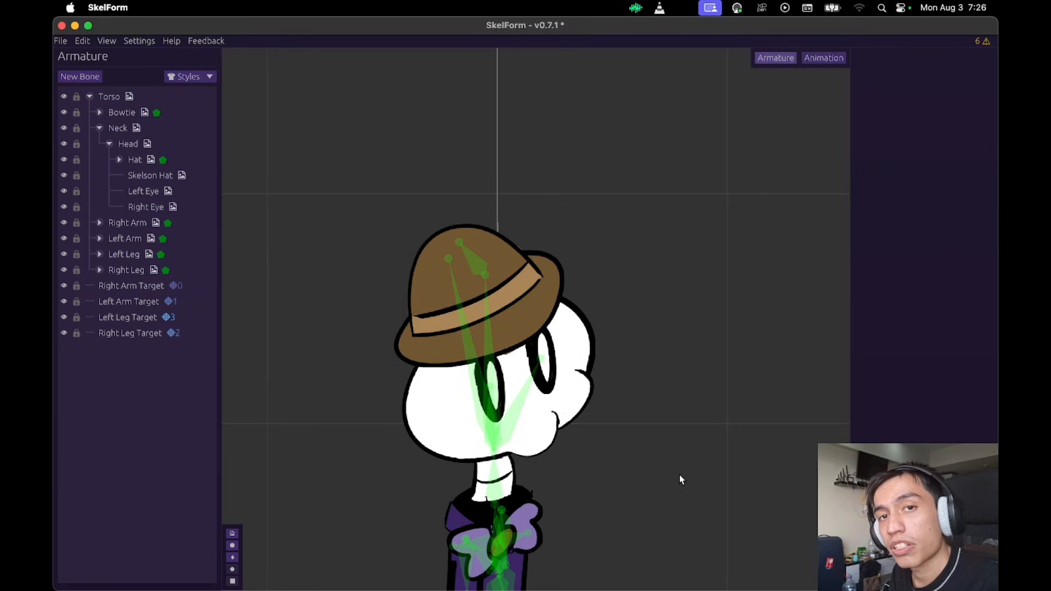
Create a new style named Coat in the style setup.
click(203, 77)
click(206, 136)
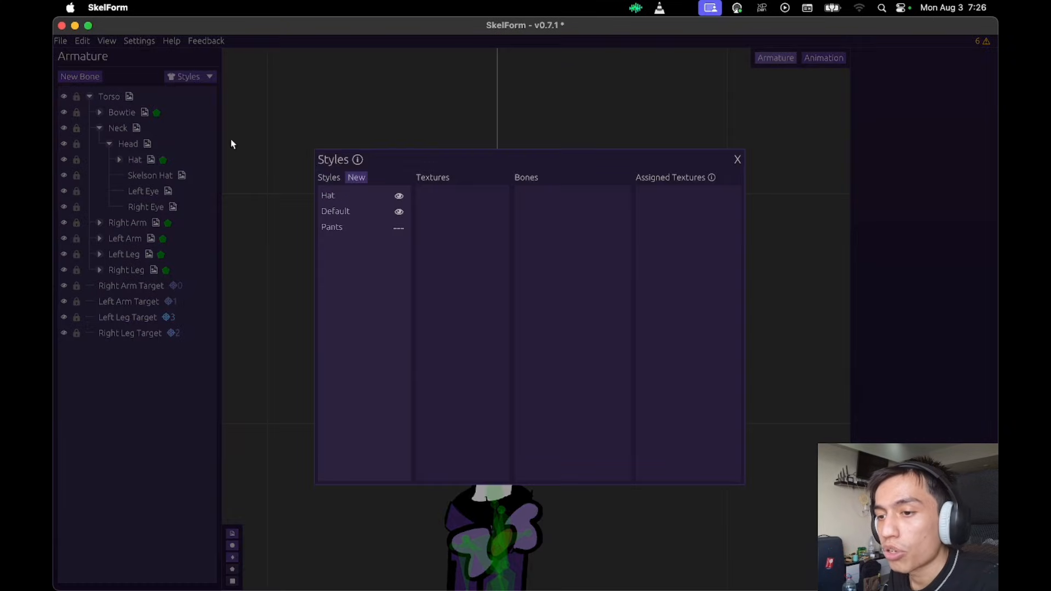
click(356, 177)
text(Coat)
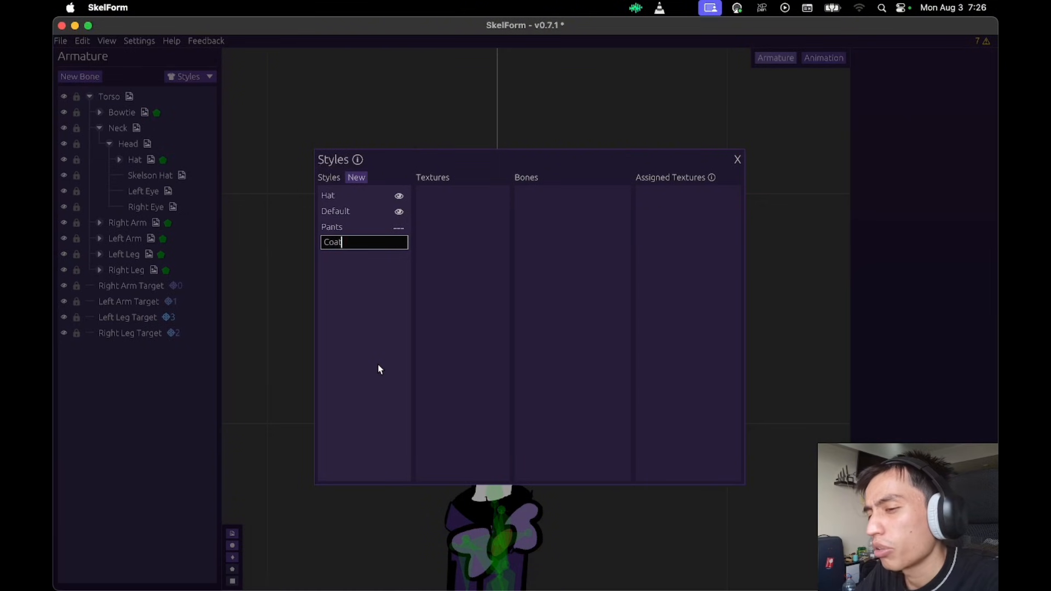
key(Return)
Reorder the styles as Coat, Pants, Hat, Default.
drag(356, 251, 361, 226)
click(354, 244)
click(351, 228)
click(361, 245)
Import Torso.png as a texture into the Coat style and return to the character.
click(353, 196)
click(485, 178)
click(488, 195)
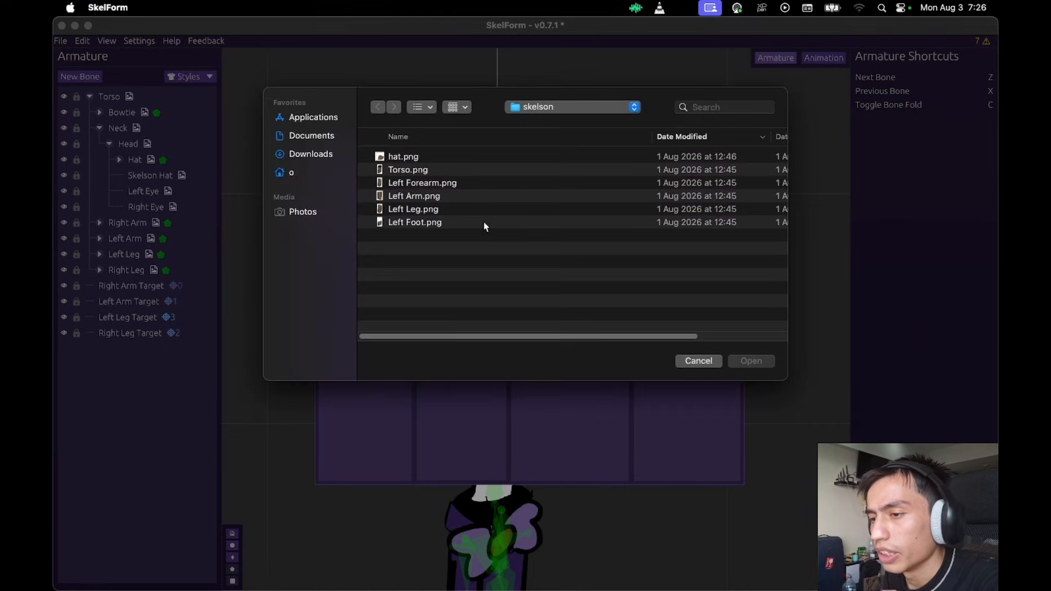
double_click(408, 169)
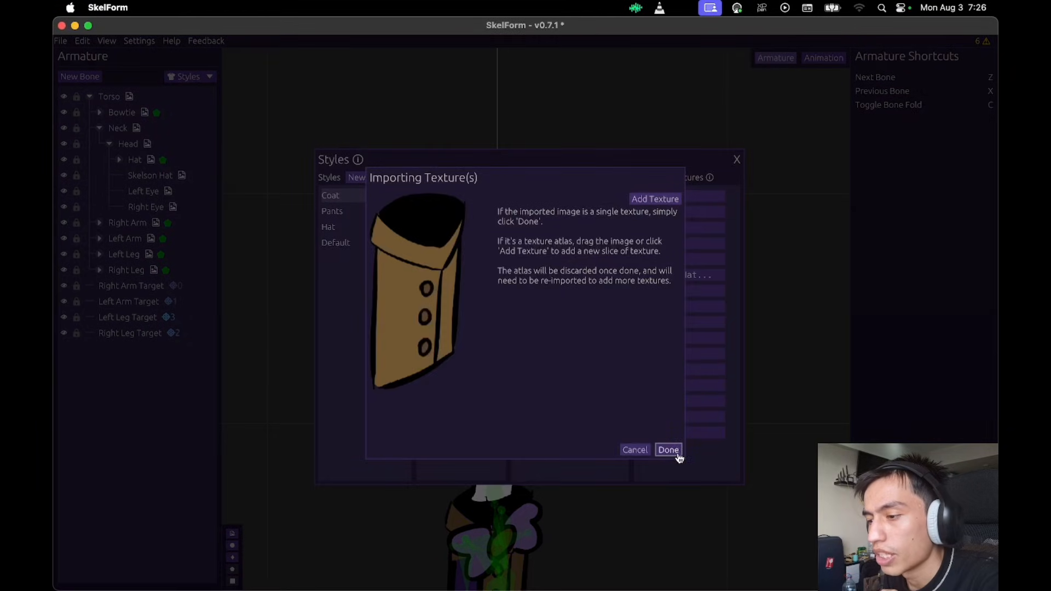
click(669, 450)
click(737, 162)
scroll(720, 180, down, 5)
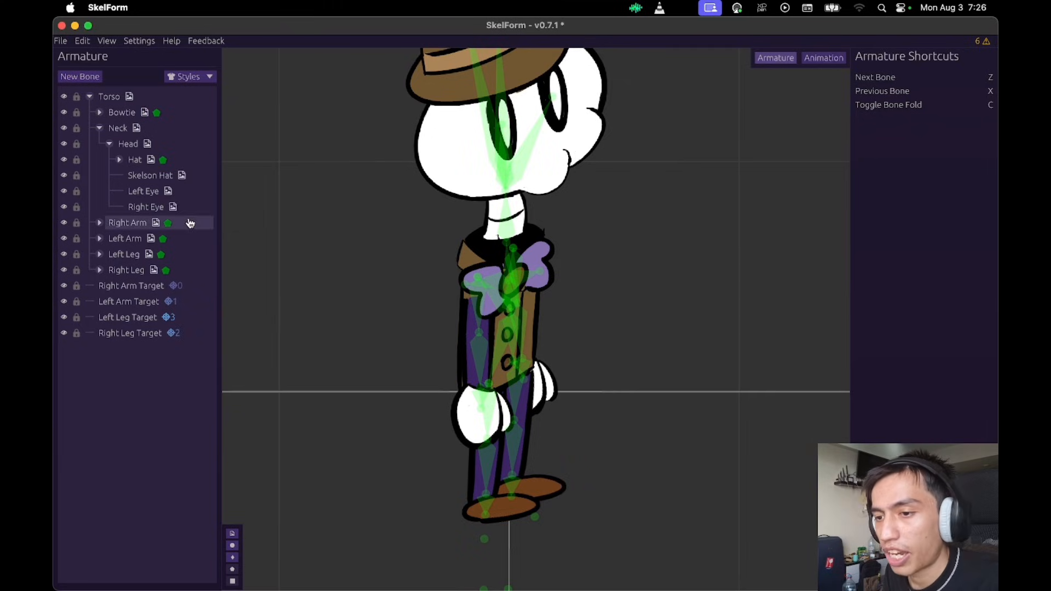
Collapse the Head and Neck bones and check which texture name the Bowtie bone uses.
click(109, 143)
click(100, 128)
click(119, 113)
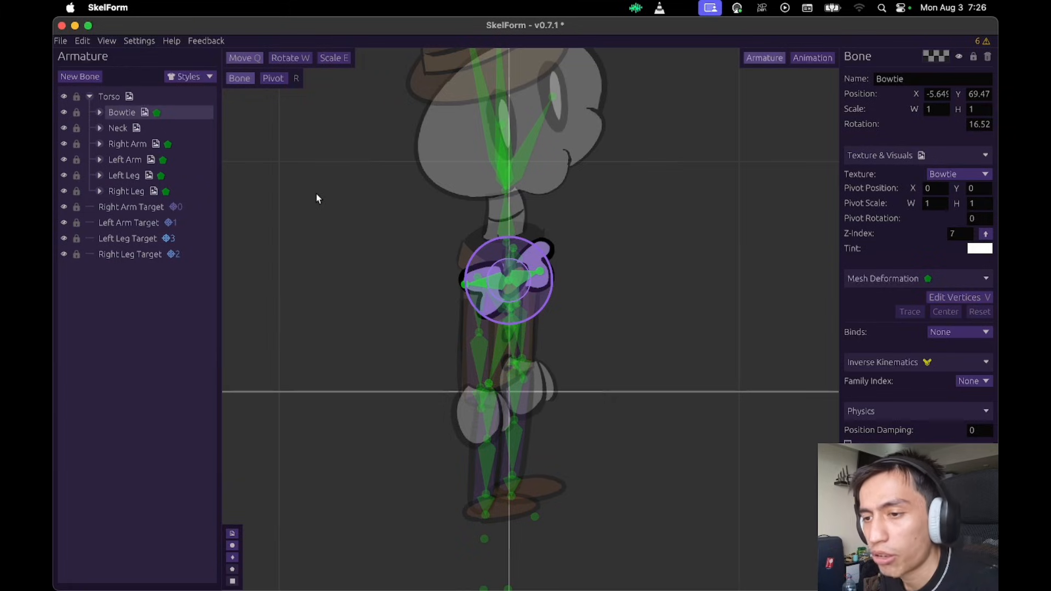
Add an empty texture named Bowtie to the Coat style and close the style setup.
click(197, 77)
click(210, 149)
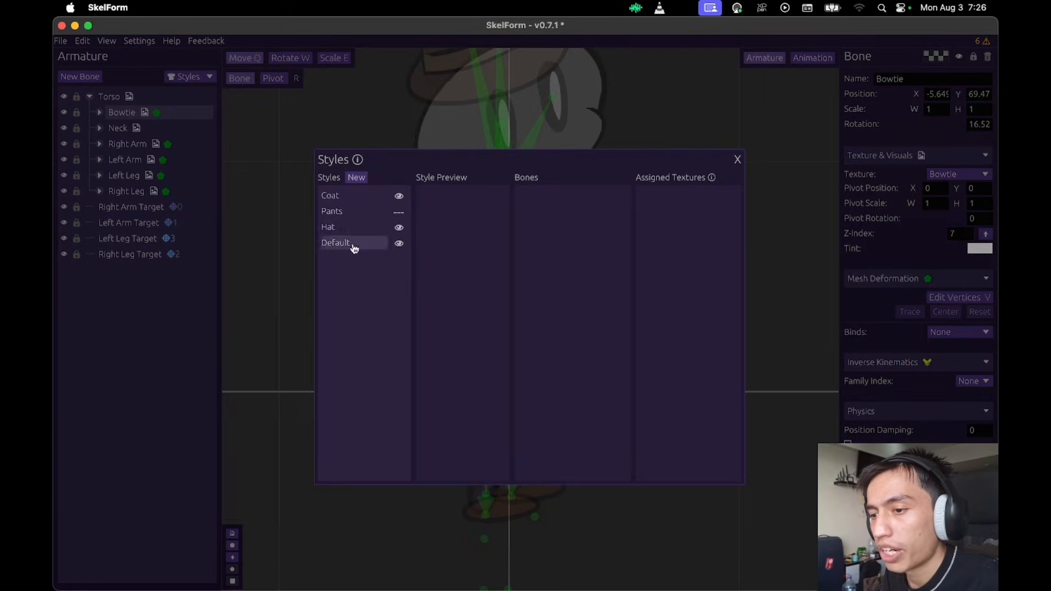
click(349, 230)
click(373, 197)
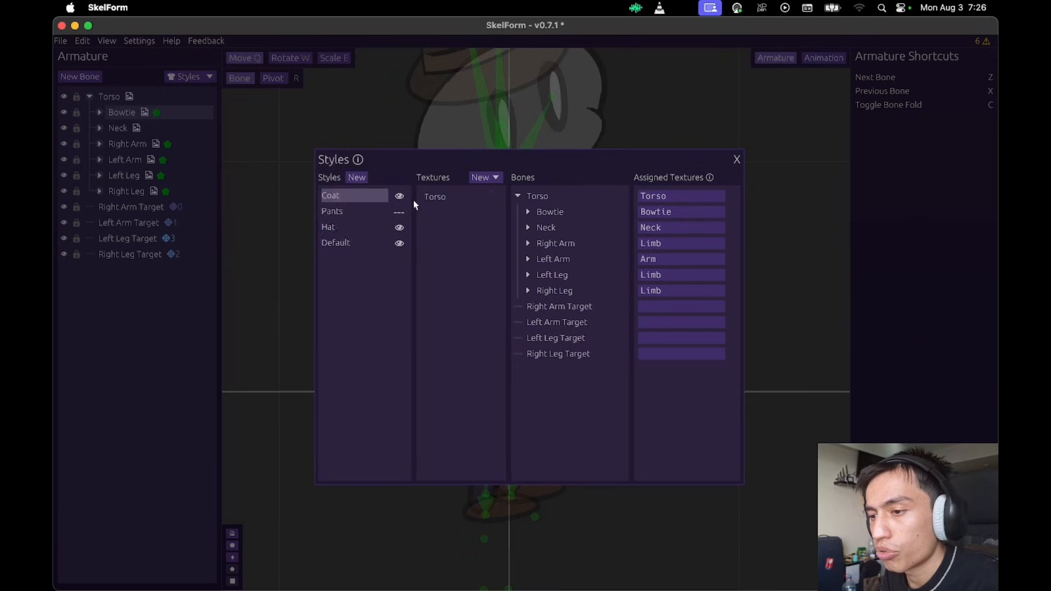
click(495, 187)
click(490, 207)
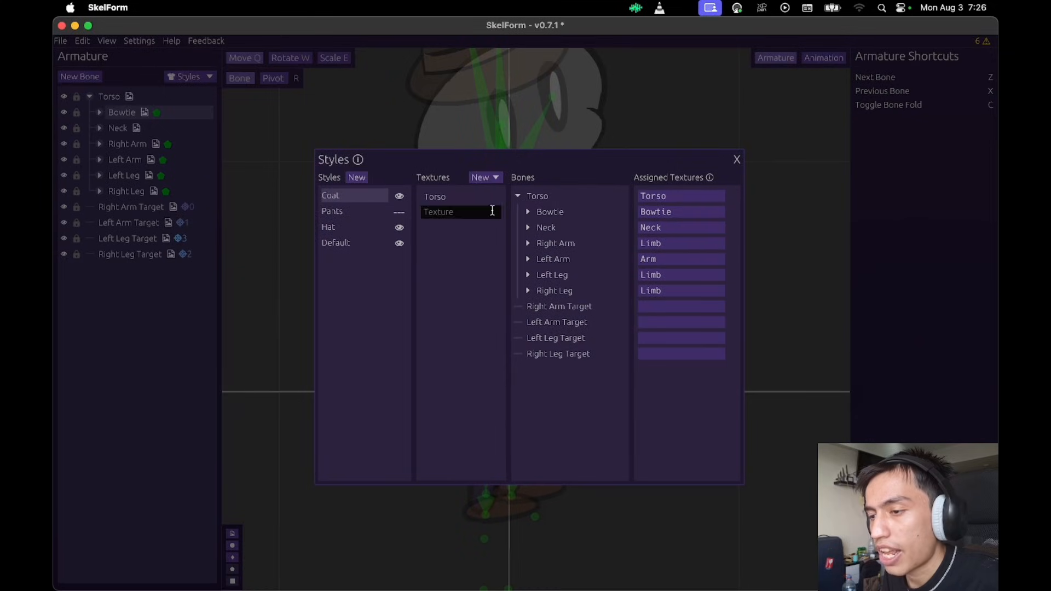
text(Bowtie)
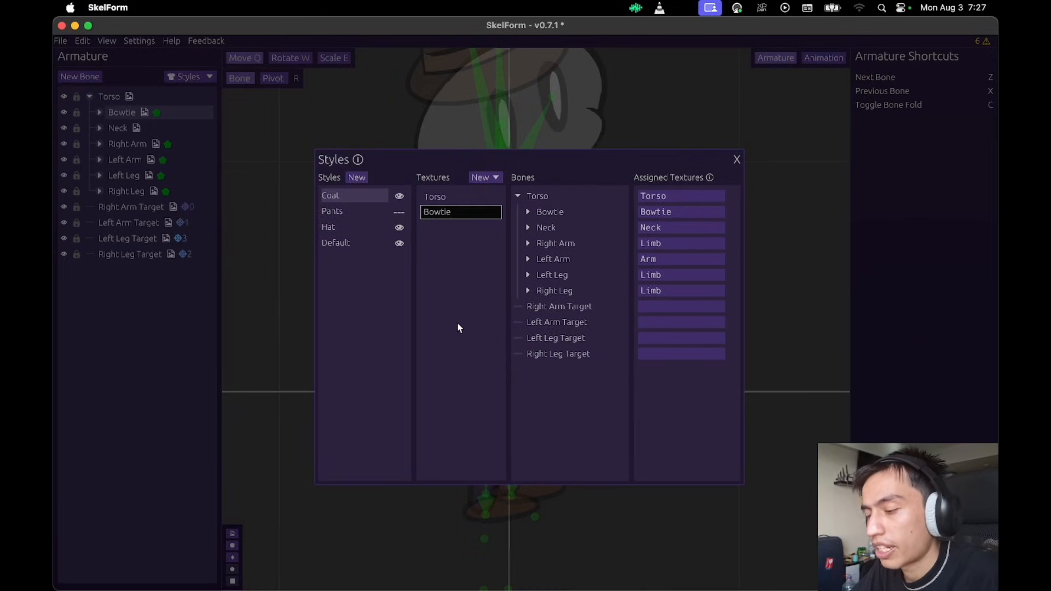
key(Return)
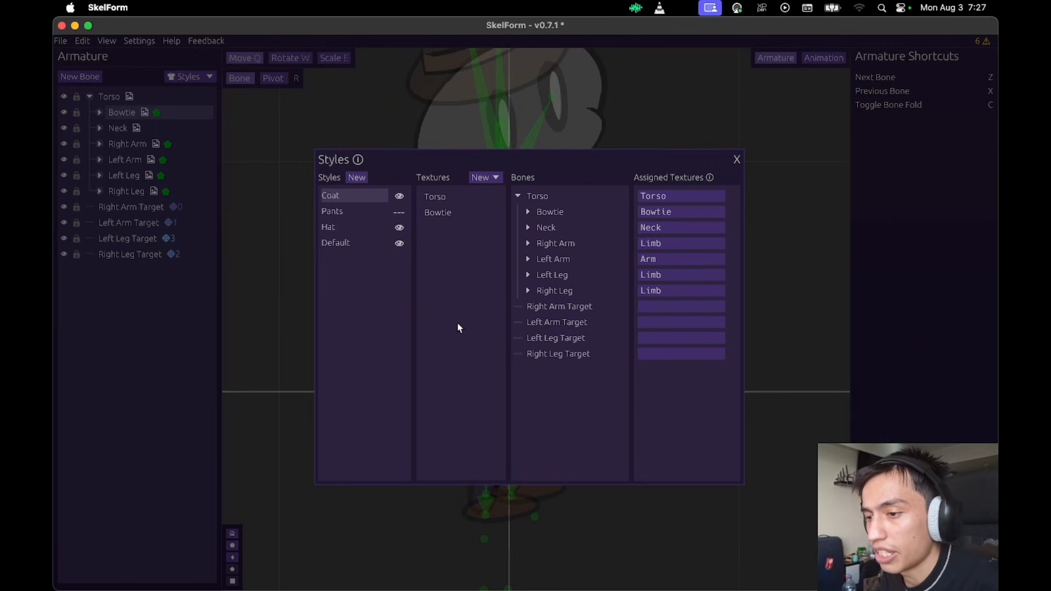
click(737, 159)
click(725, 220)
scroll(691, 317, up, 3)
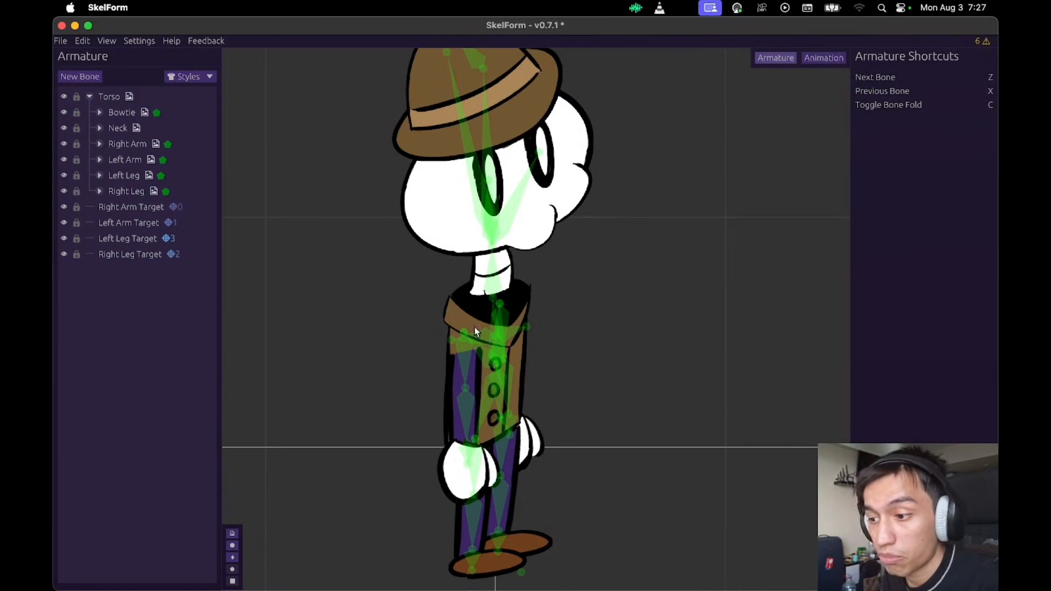
Switch the Coat style off and on repeatedly to compare the character with and without it.
click(189, 77)
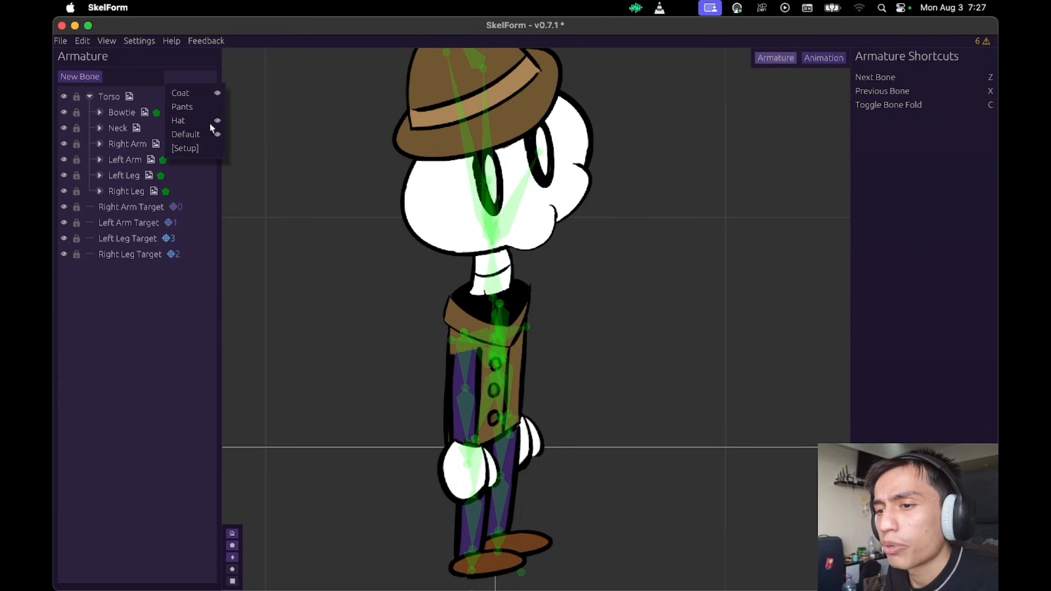
click(202, 96)
click(203, 96)
click(202, 96)
click(203, 96)
click(203, 96)
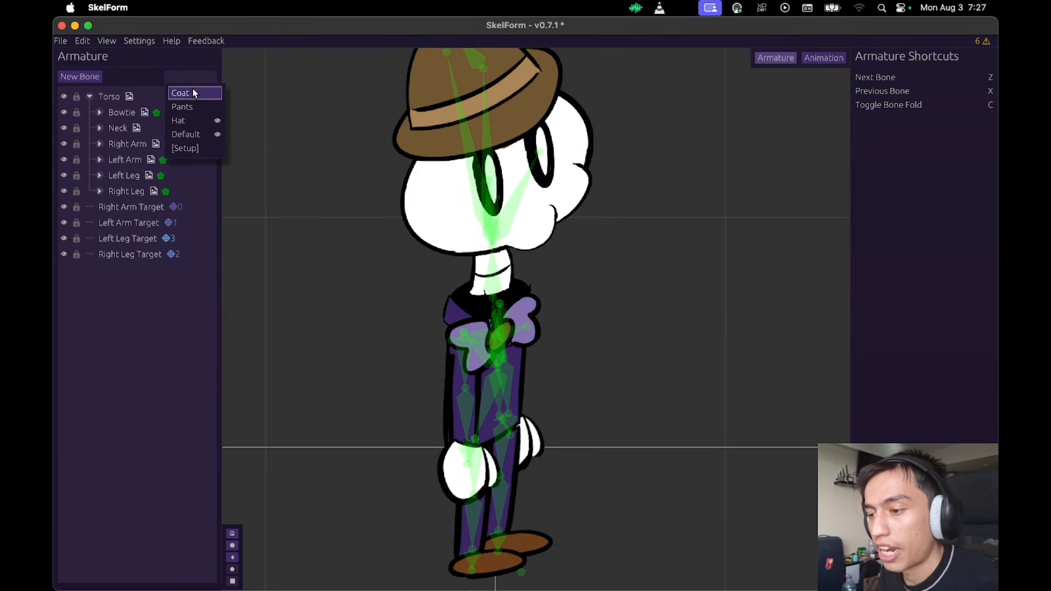
click(193, 93)
scroll(612, 295, down, 1)
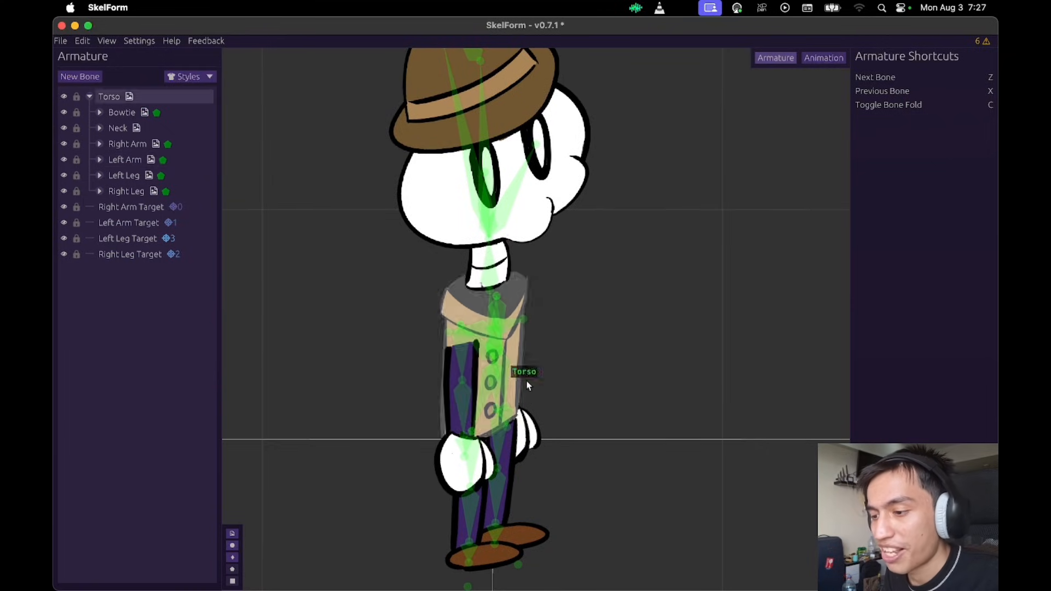
Compare the textures assigned to the Left Arm and Right Arm bones.
click(460, 399)
click(571, 373)
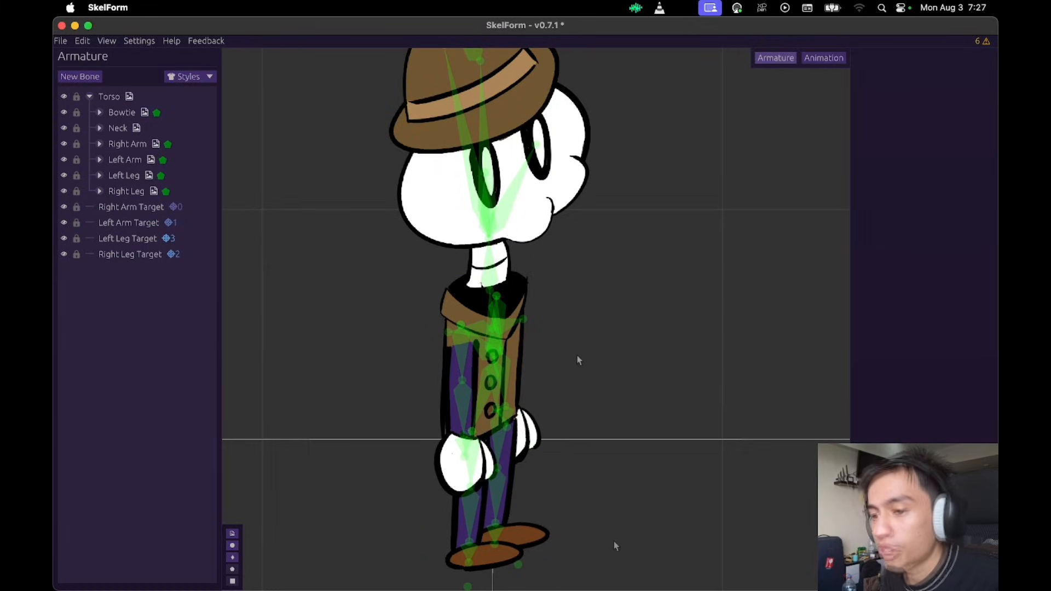
click(125, 159)
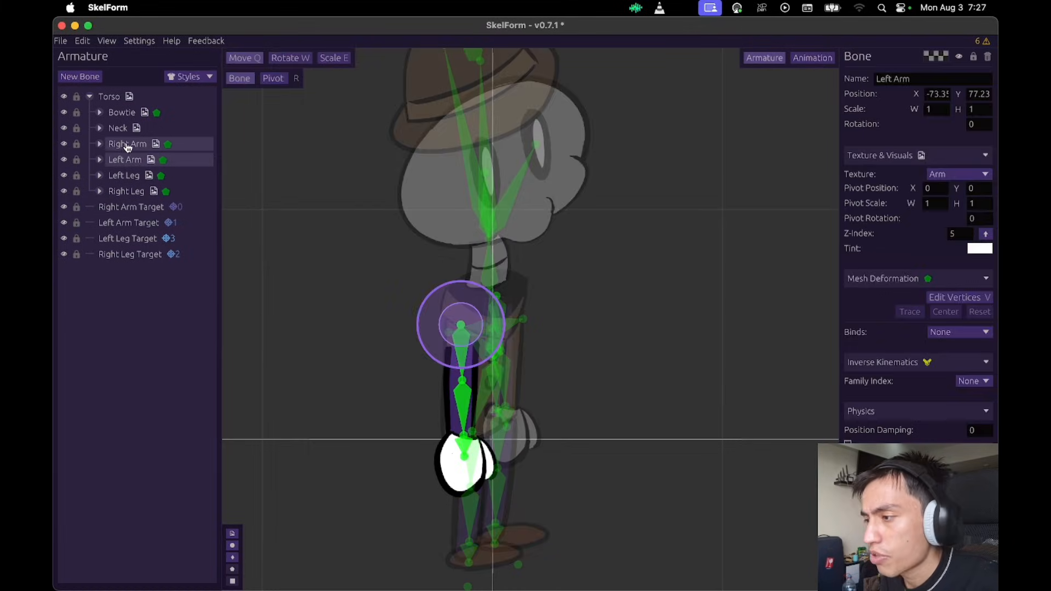
click(126, 144)
click(131, 159)
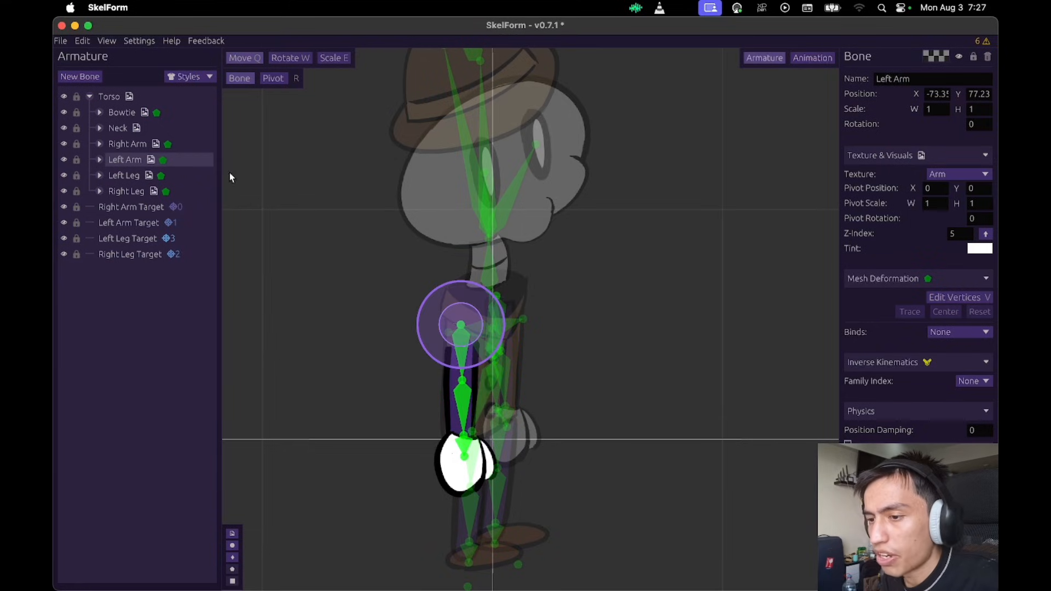
Assign the Arm texture to the Right Arm bone and move it to about X 11.96, Y 122.4.
click(131, 151)
click(956, 175)
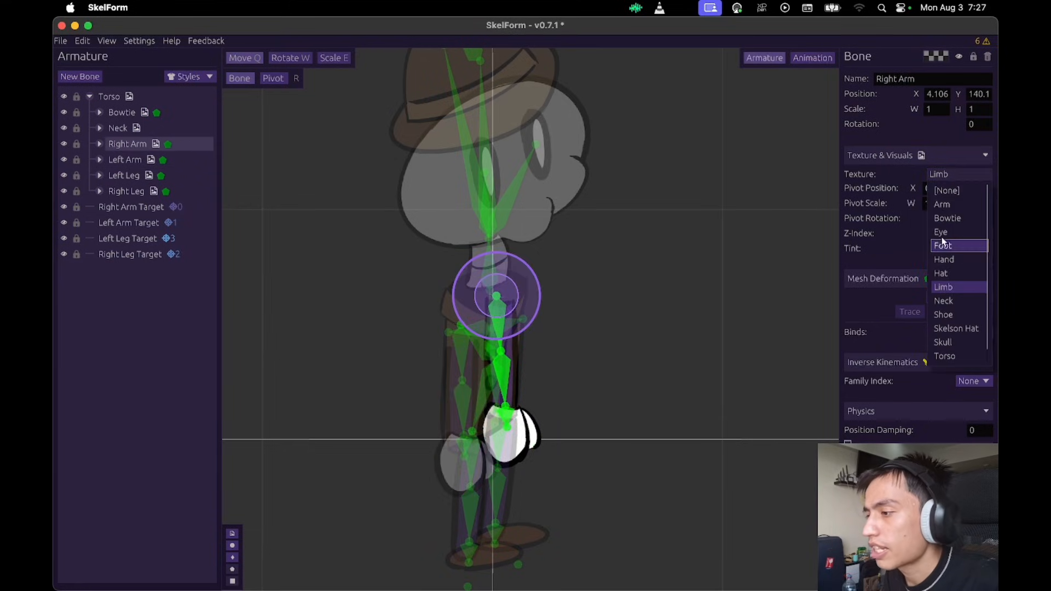
click(946, 209)
mouse_move(663, 310)
mouse_down()
mouse_move(737, 295)
mouse_move(652, 312)
mouse_move(667, 323)
mouse_up()
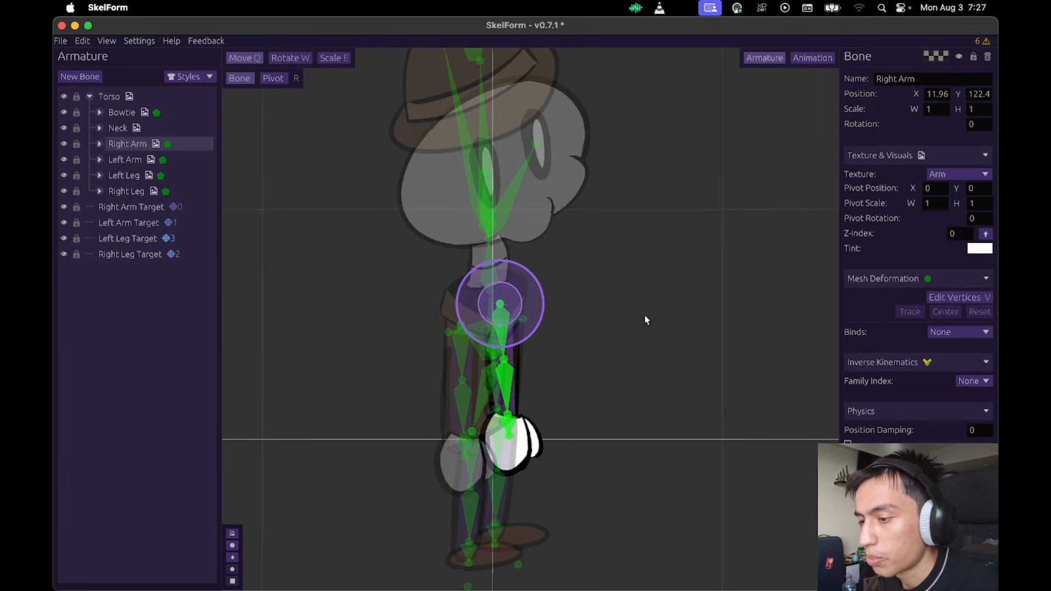
Import Left Arm.png as a texture into the Coat style.
click(172, 81)
click(200, 145)
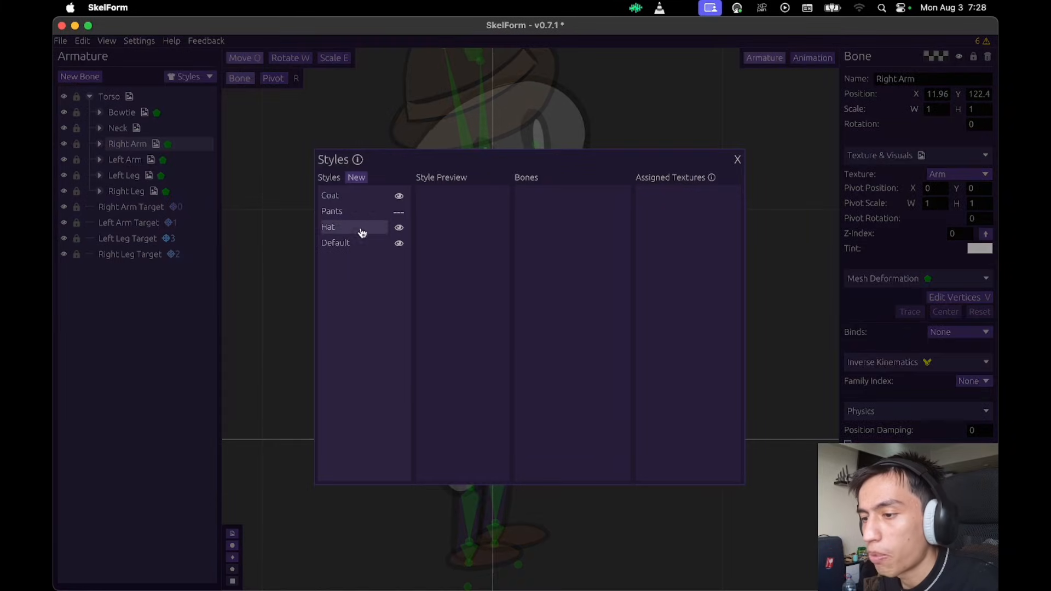
click(360, 203)
click(485, 178)
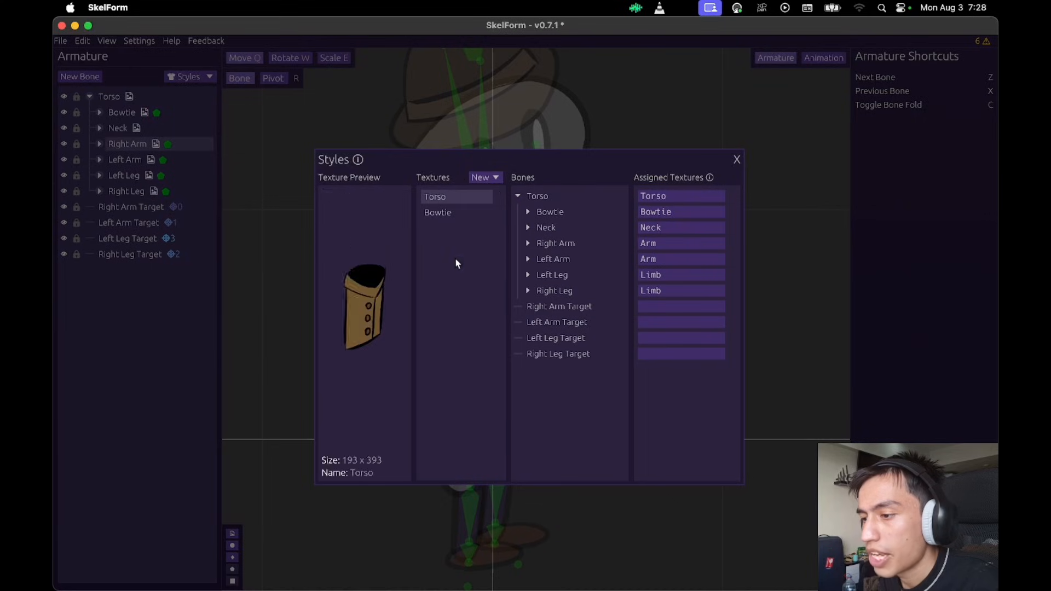
double_click(429, 197)
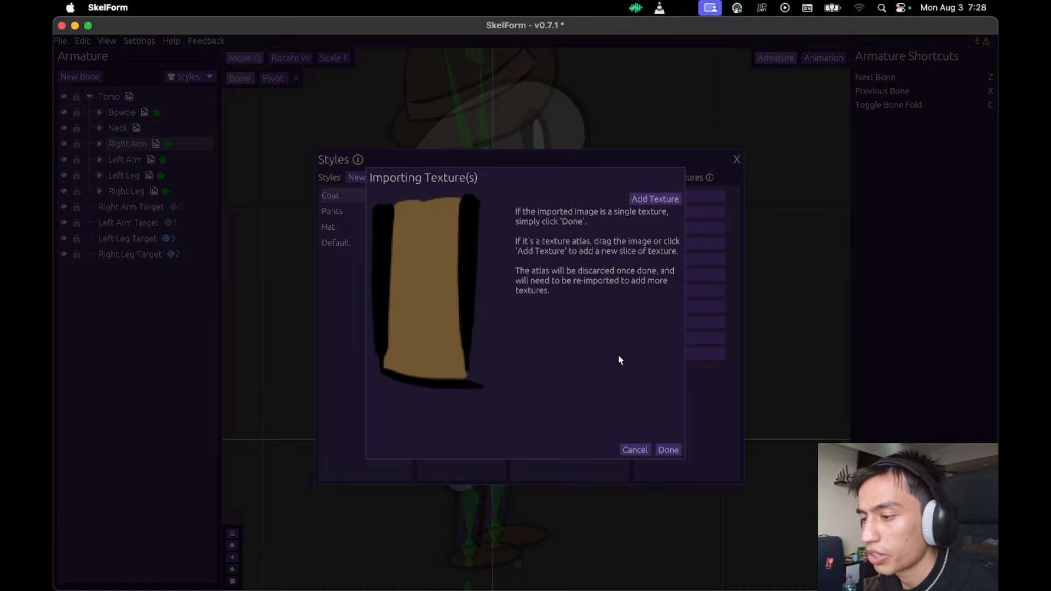
click(667, 448)
Rename the Coat style's newly imported arm texture to Arm.
double_click(457, 230)
text(Arm)
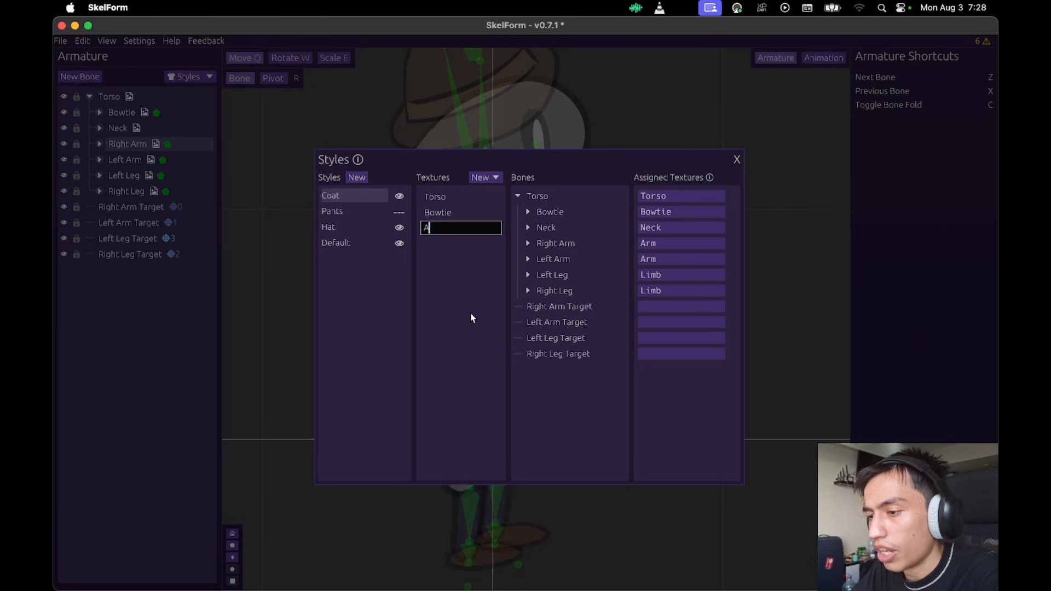
key(Return)
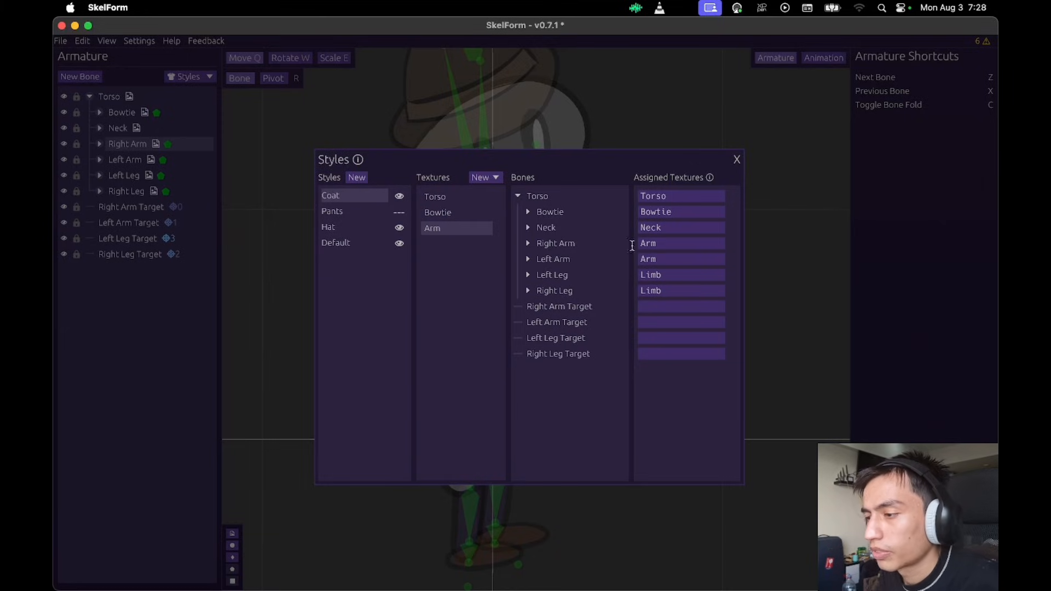
Close the style setup and inspect the coat's torso and sleeves on the character.
click(737, 161)
click(676, 310)
scroll(659, 383, down, 3)
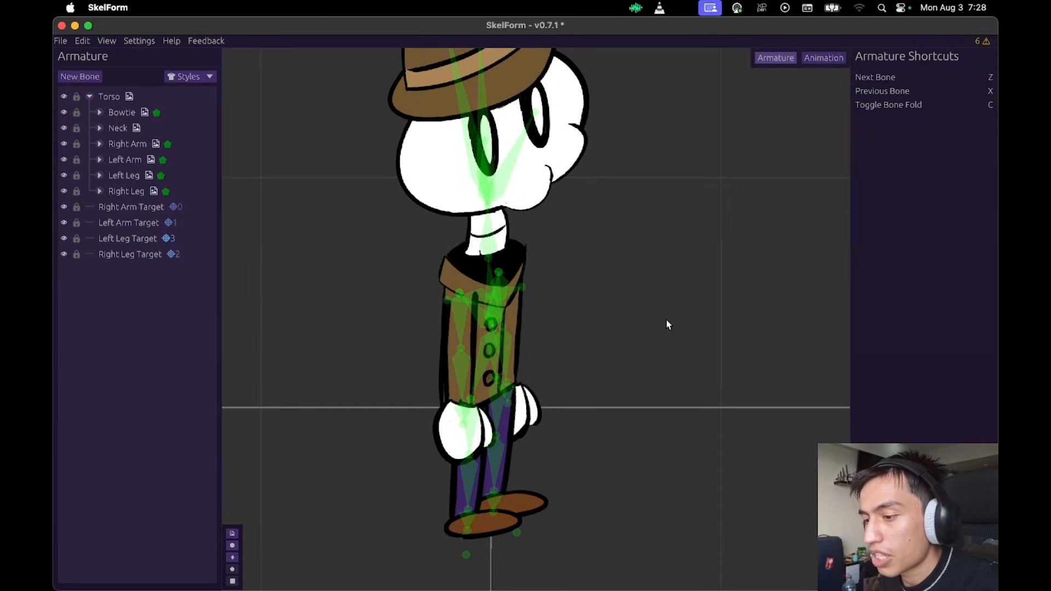
scroll(615, 347, up, 3)
scroll(612, 333, down, 3)
scroll(659, 372, up, 3)
scroll(674, 310, down, 3)
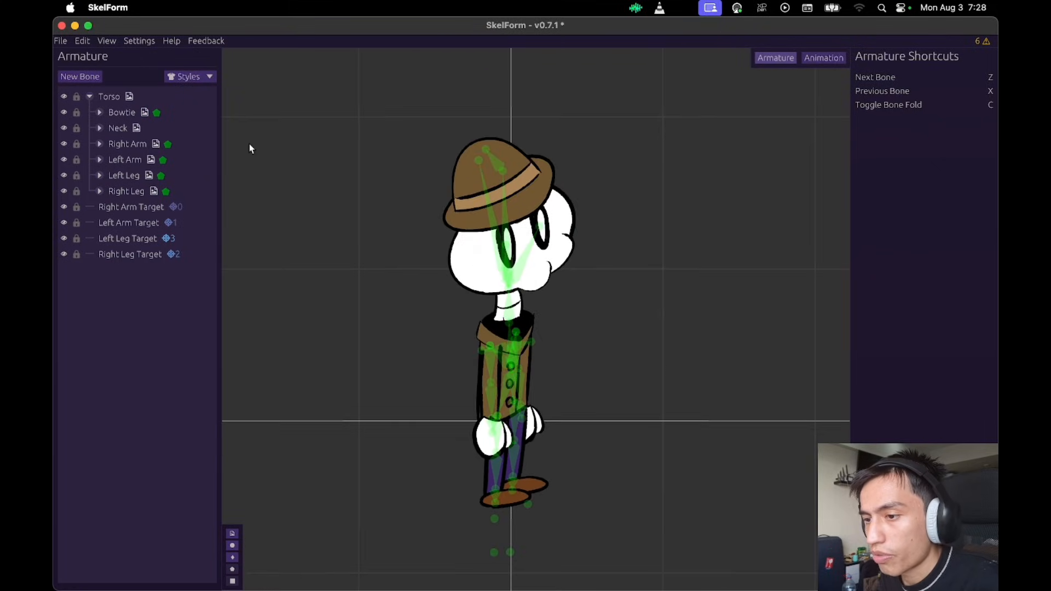
Toggle the Pants style and the Coat style in turn to preview each on the character.
click(196, 80)
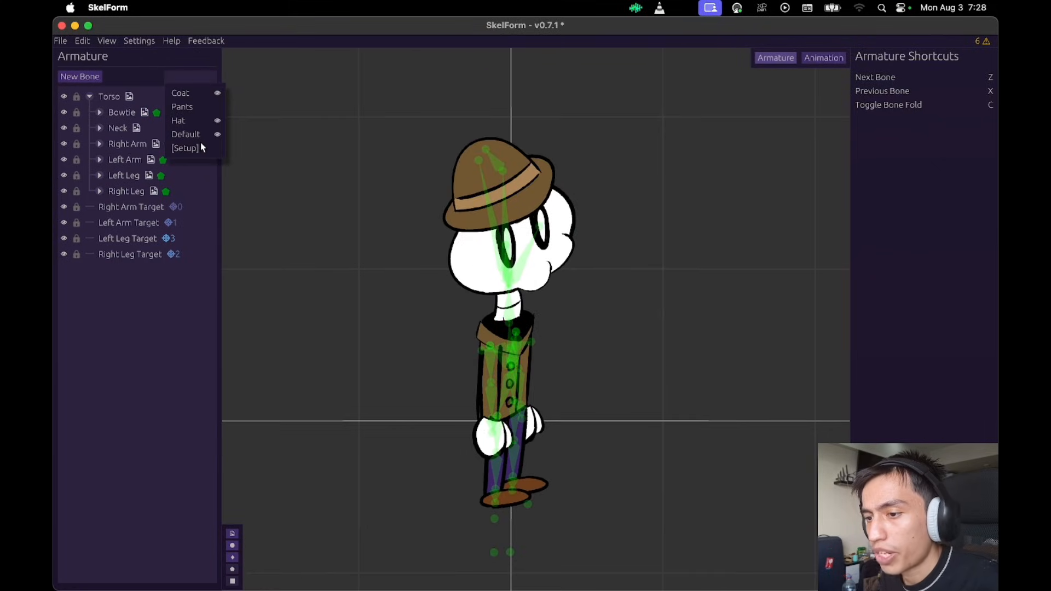
click(206, 112)
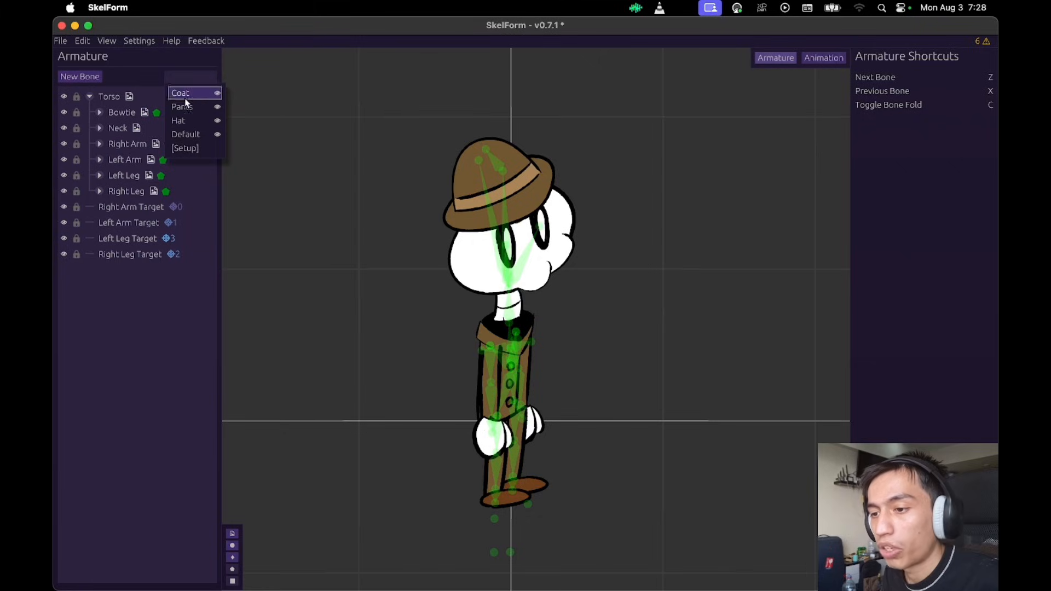
click(200, 107)
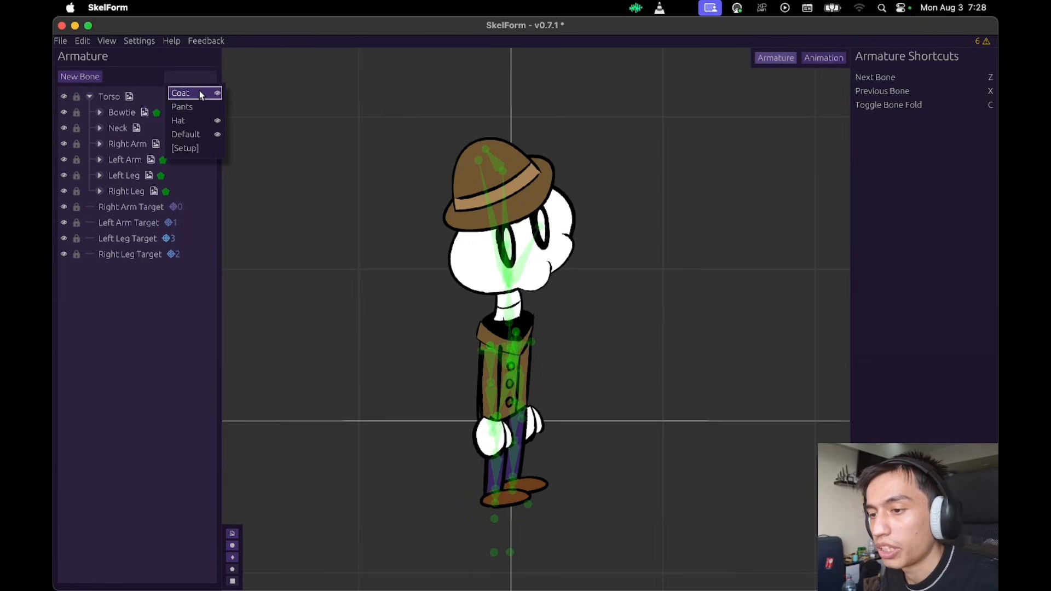
click(200, 94)
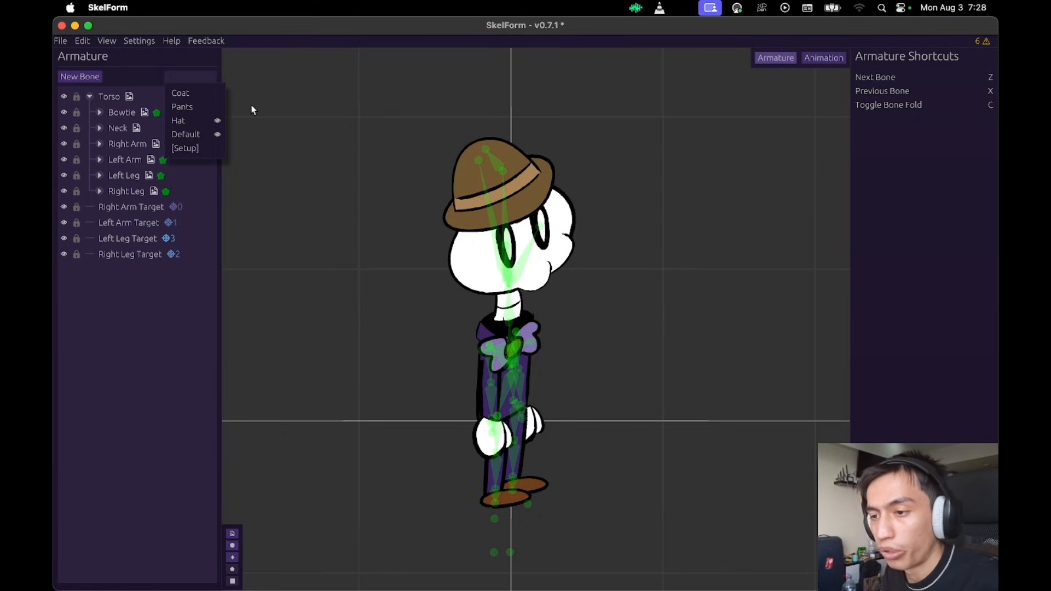
click(202, 94)
Preview different combinations of the Hat, Pants and Coat styles, ending with only Hat and Default active.
click(186, 122)
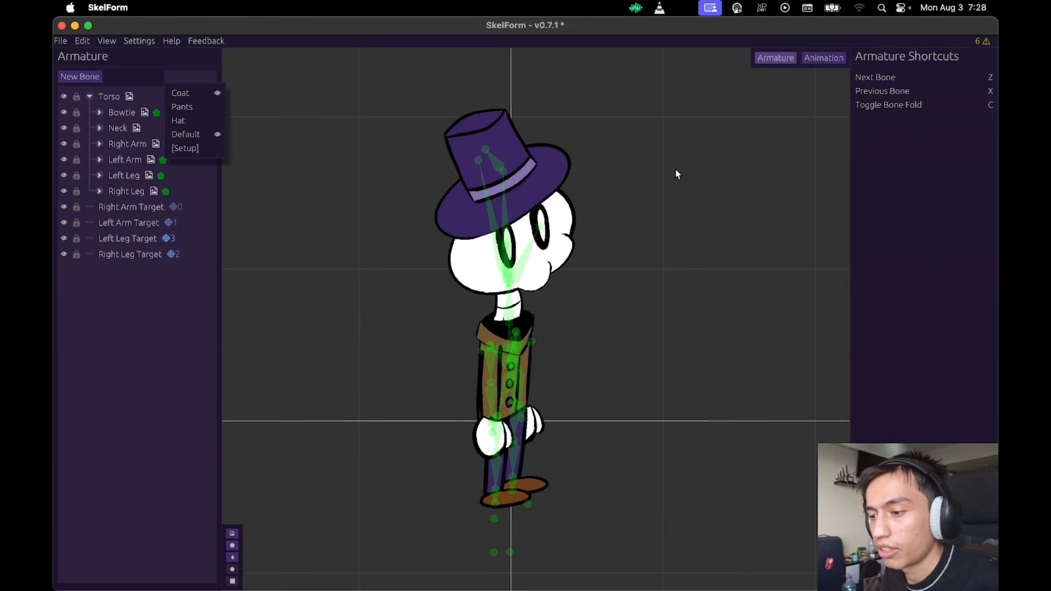
click(211, 107)
click(213, 98)
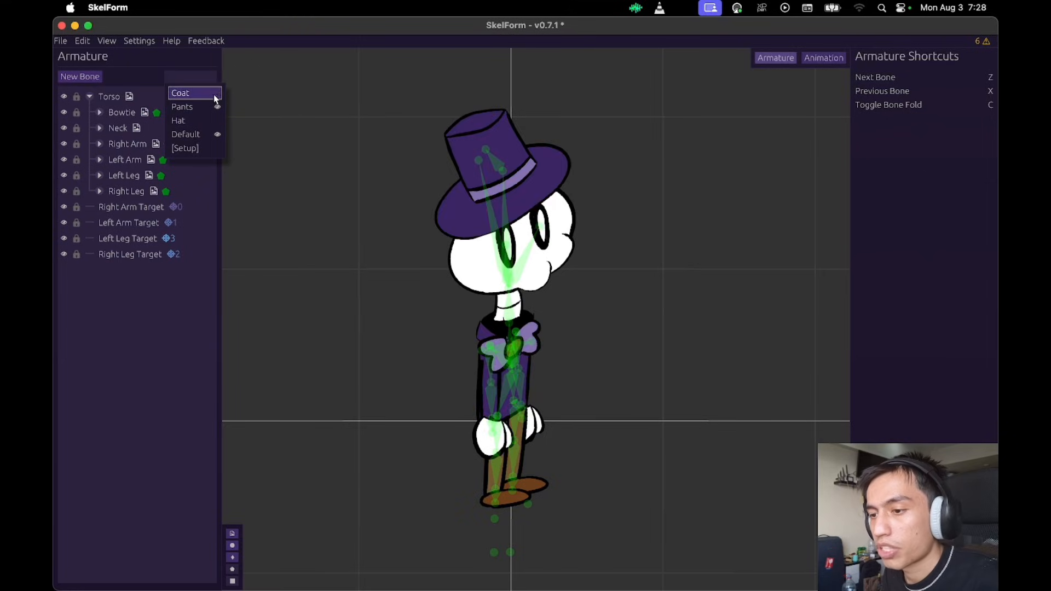
click(200, 121)
click(202, 93)
click(203, 121)
click(203, 94)
click(204, 122)
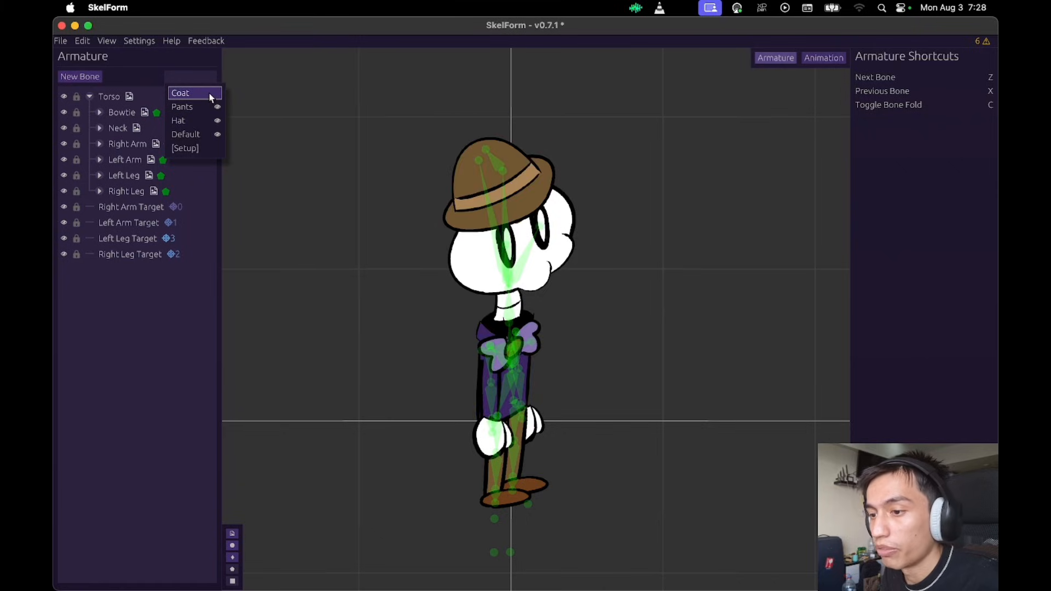
click(209, 94)
click(211, 107)
click(209, 95)
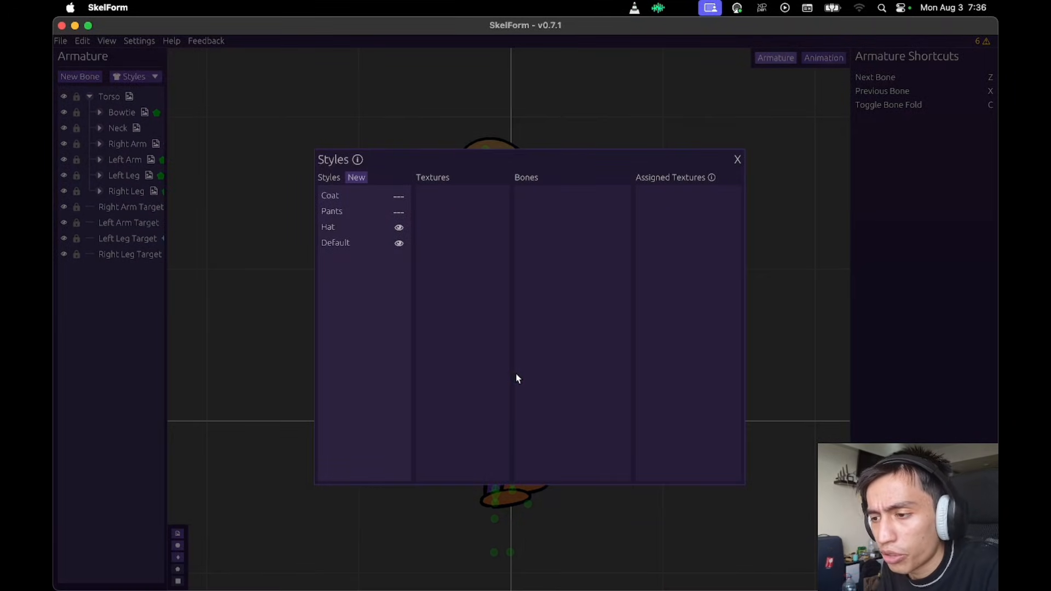
Move the Bowtie texture from the Coat style into the Default style, and select Default to check its textures.
click(353, 199)
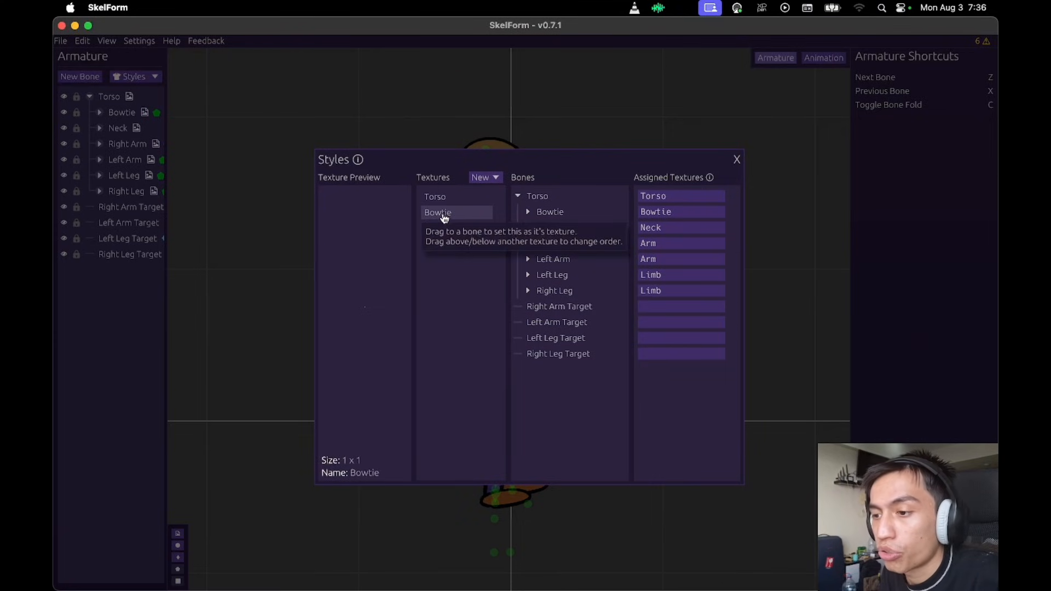
drag(444, 203, 366, 245)
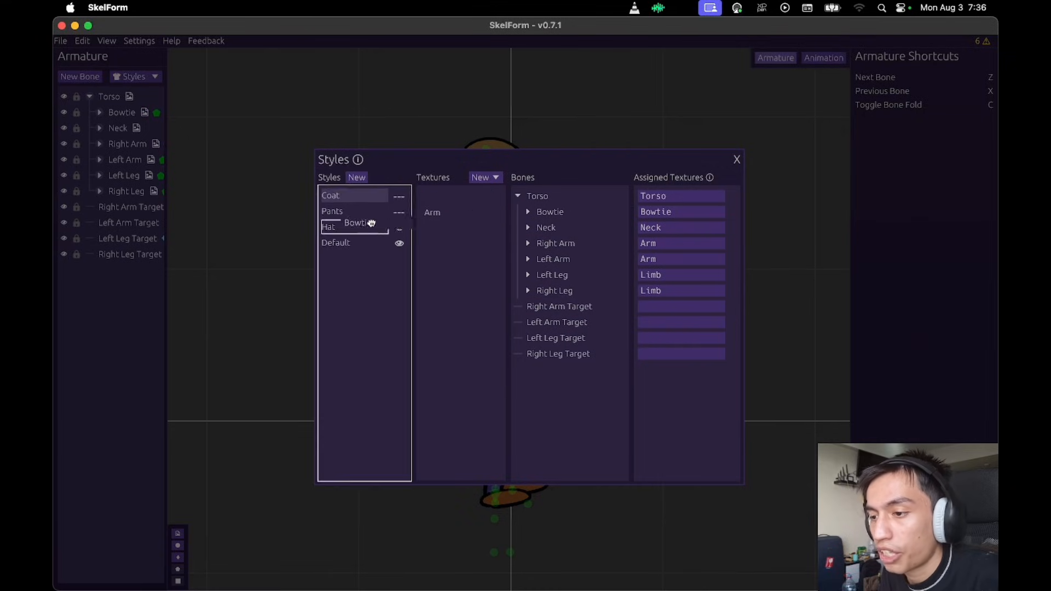
click(355, 243)
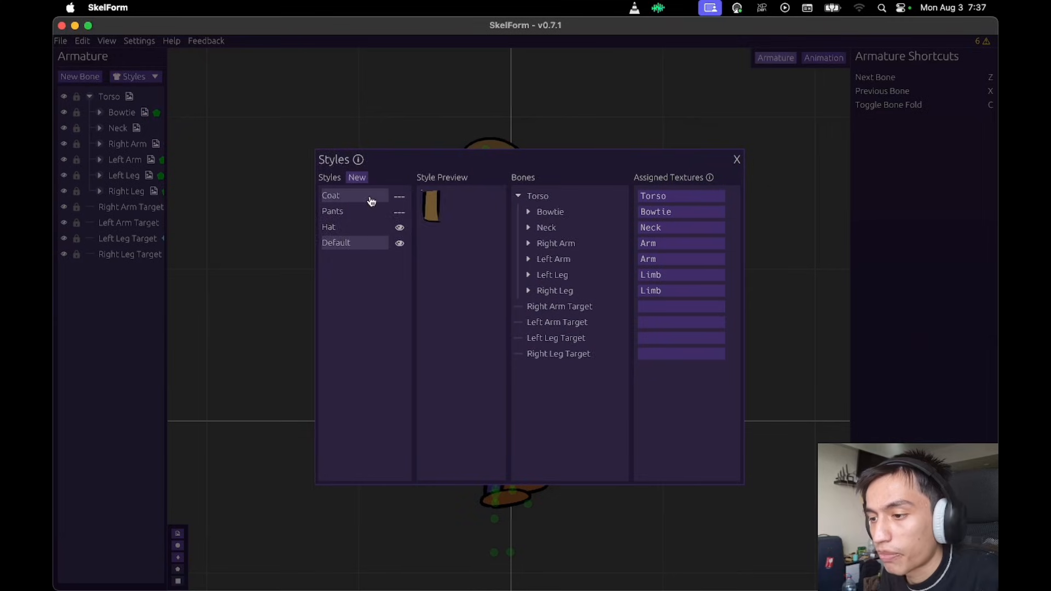
Trim the Hat style's Skelson Hat texture and close the style setup.
click(339, 227)
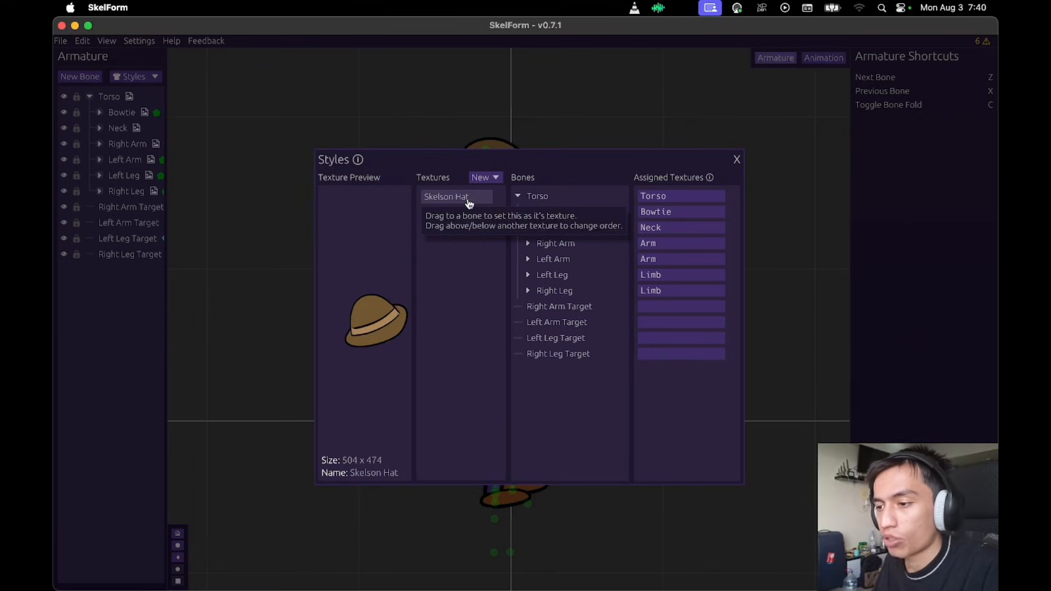
right_click(469, 204)
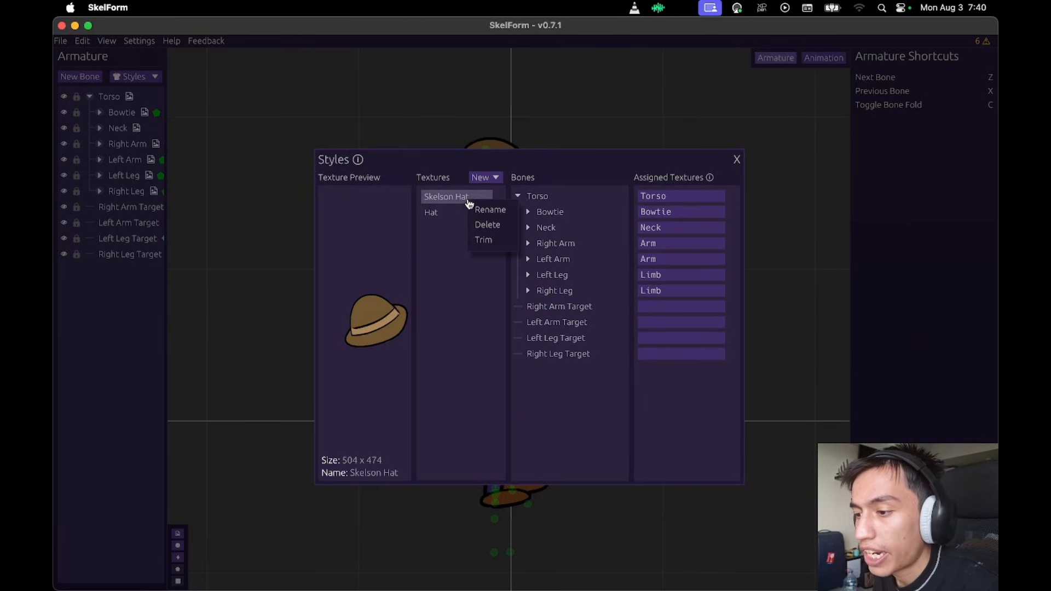
click(499, 249)
mouse_move(467, 202)
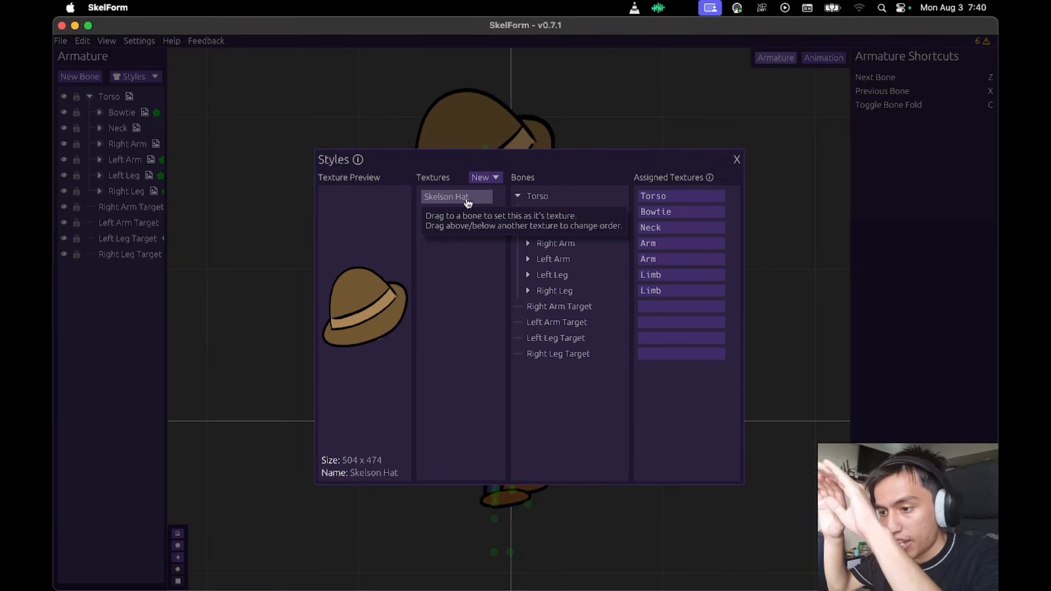
click(738, 159)
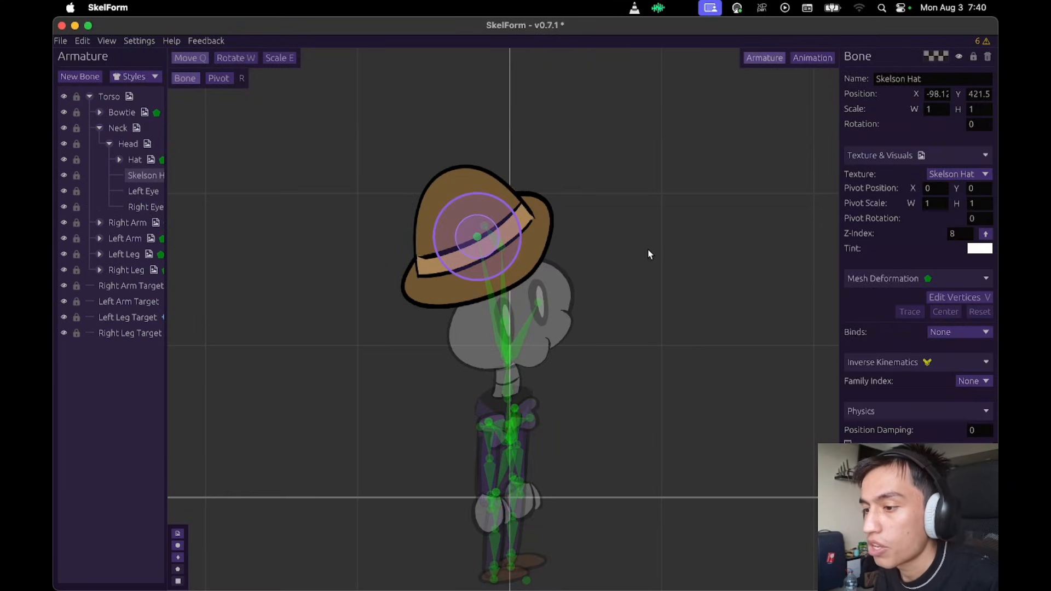
Scale the Skelson Hat bone's width to 0.7 with a matching height, lower it onto the head, and deselect it.
click(936, 109)
key(BackSpace)
text(0.7)
click(978, 122)
click(979, 109)
key(BackSpace)
text(0)
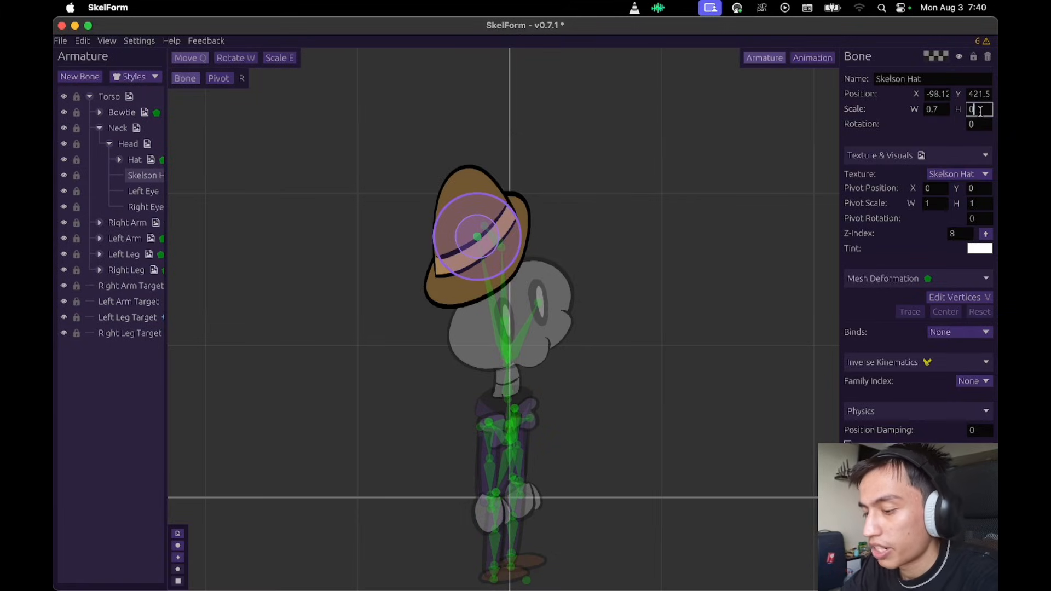
key(Return)
drag(695, 146, 696, 209)
click(697, 260)
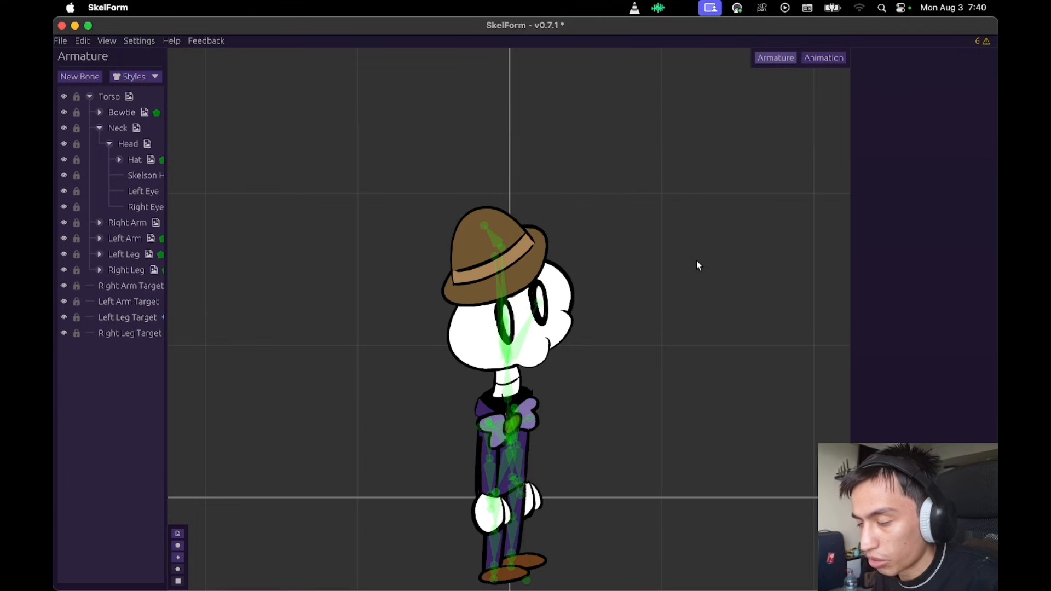
click(566, 255)
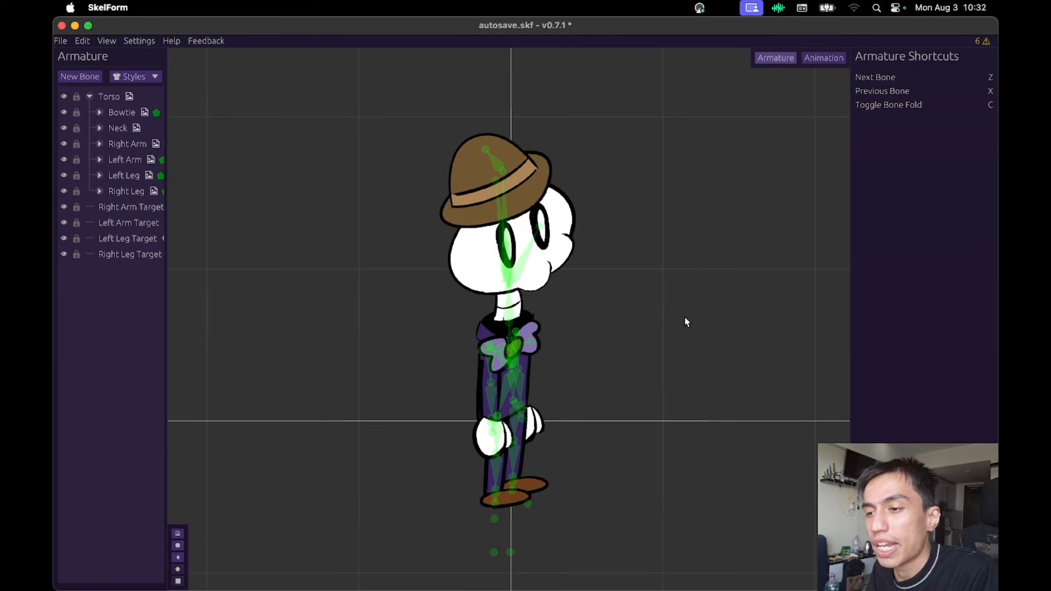
Switch to animation editing, go to the Run animation's keyframe at frame 20, and look through the styles list.
click(832, 59)
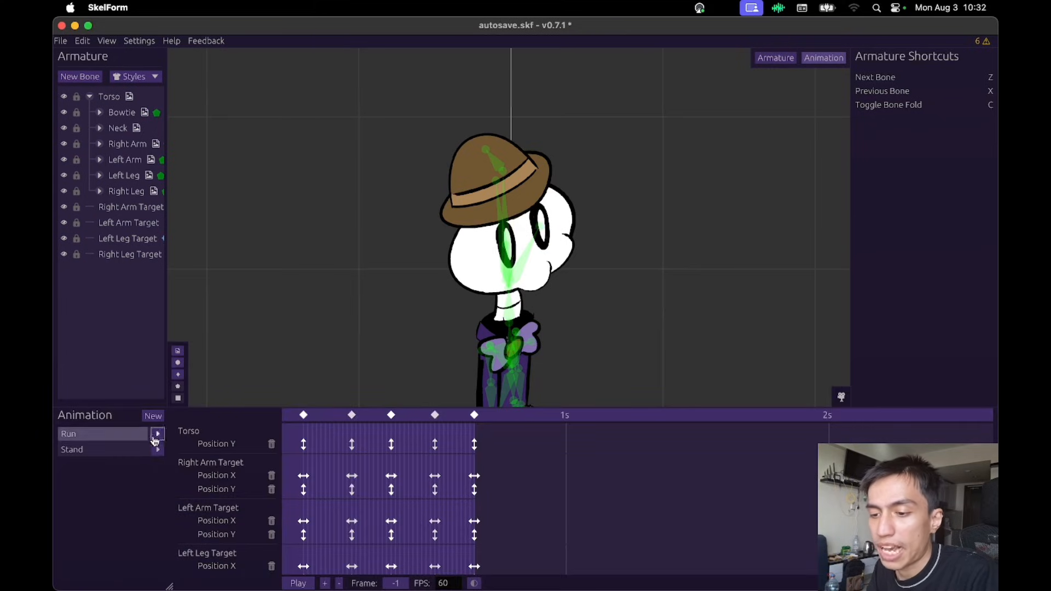
click(392, 434)
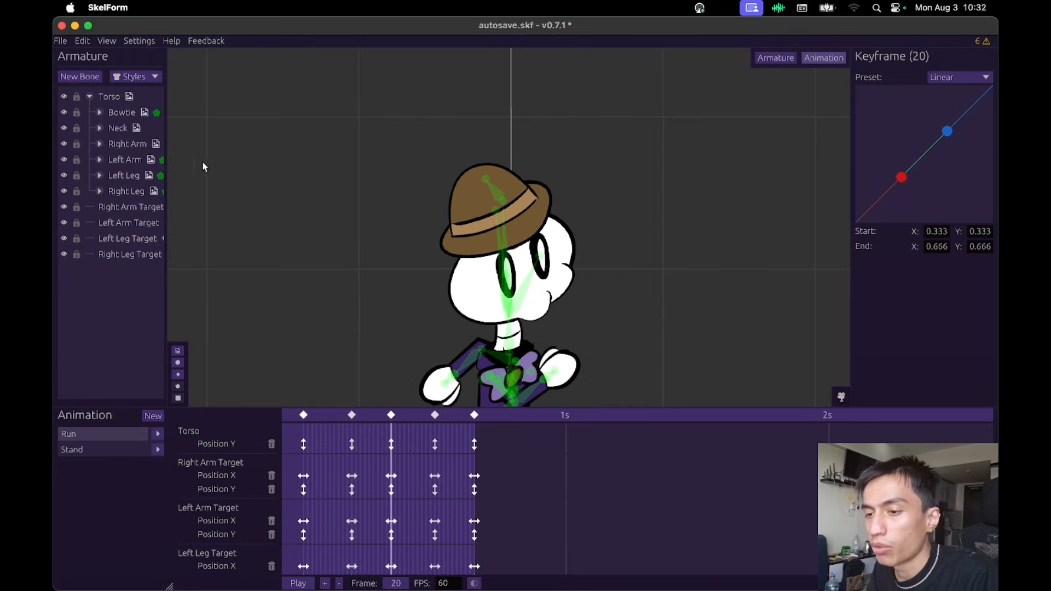
click(158, 74)
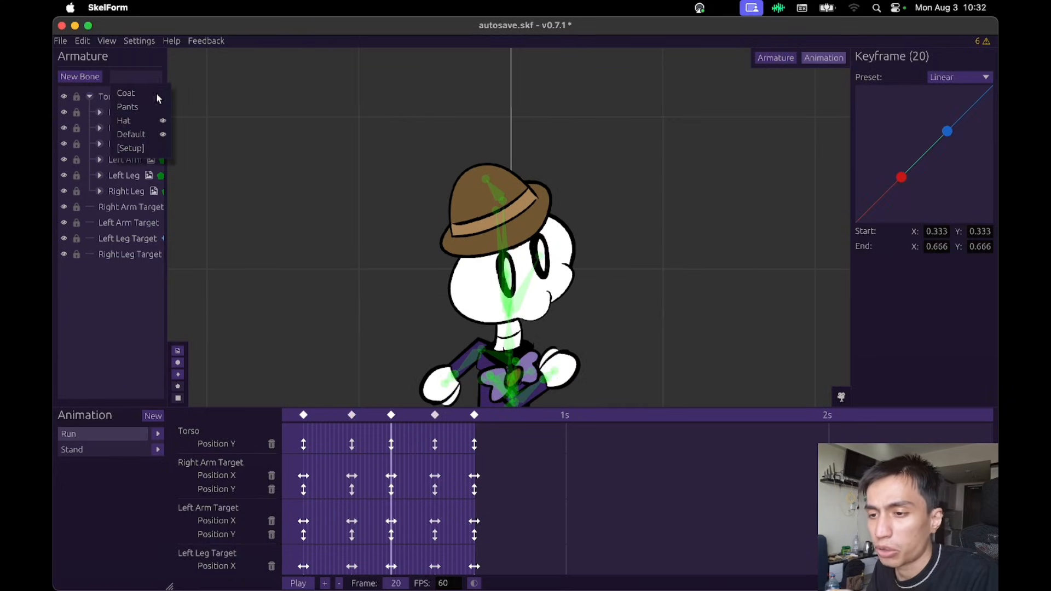
click(155, 92)
click(156, 106)
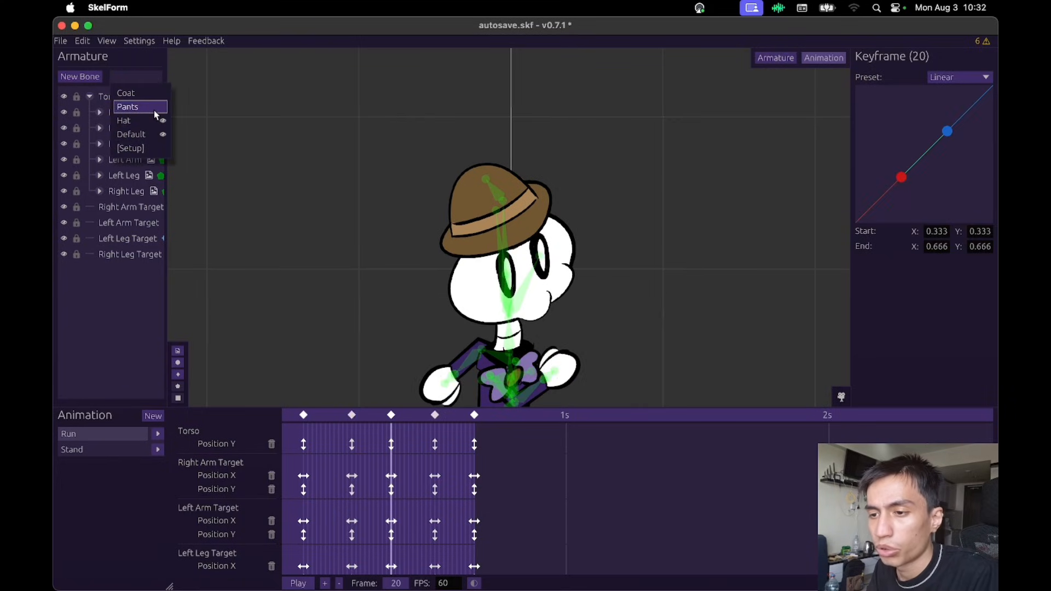
Examine the Run animation's keyframe tracks and the poses around frames 25 and 26, enlarging the timeline area slightly.
scroll(393, 512, down, 3)
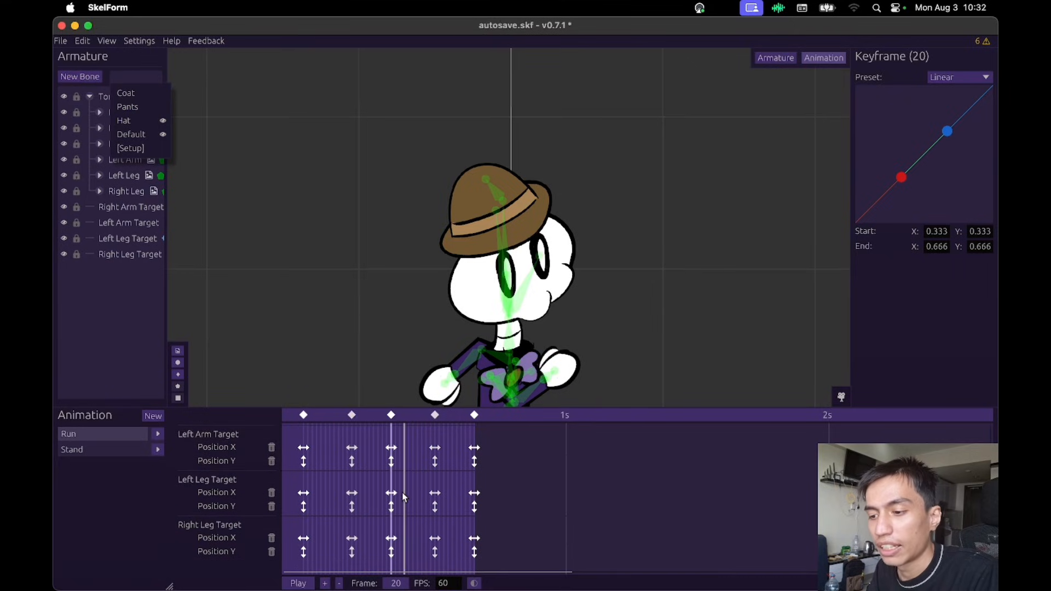
scroll(399, 465, up, 1)
scroll(403, 465, up, 2)
click(412, 446)
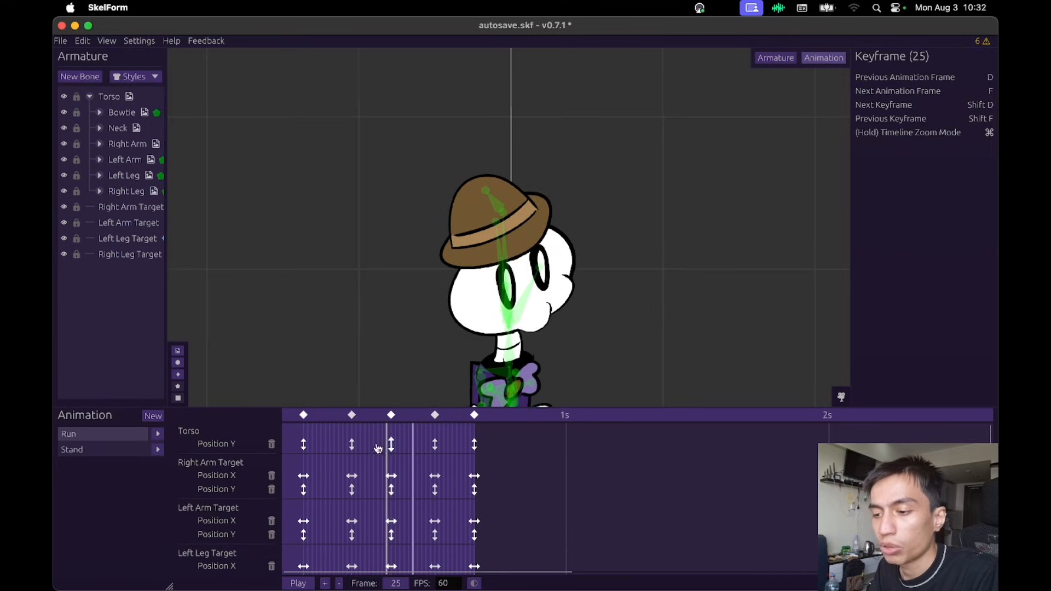
click(378, 437)
click(415, 443)
mouse_move(453, 408)
mouse_down()
mouse_move(453, 493)
mouse_move(451, 391)
mouse_up()
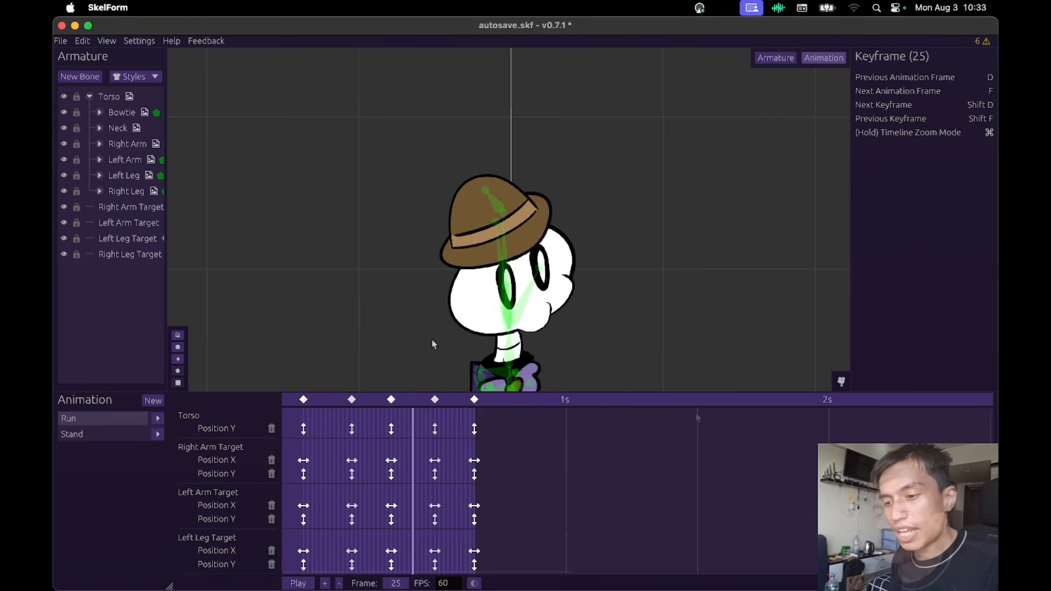
click(449, 446)
click(418, 454)
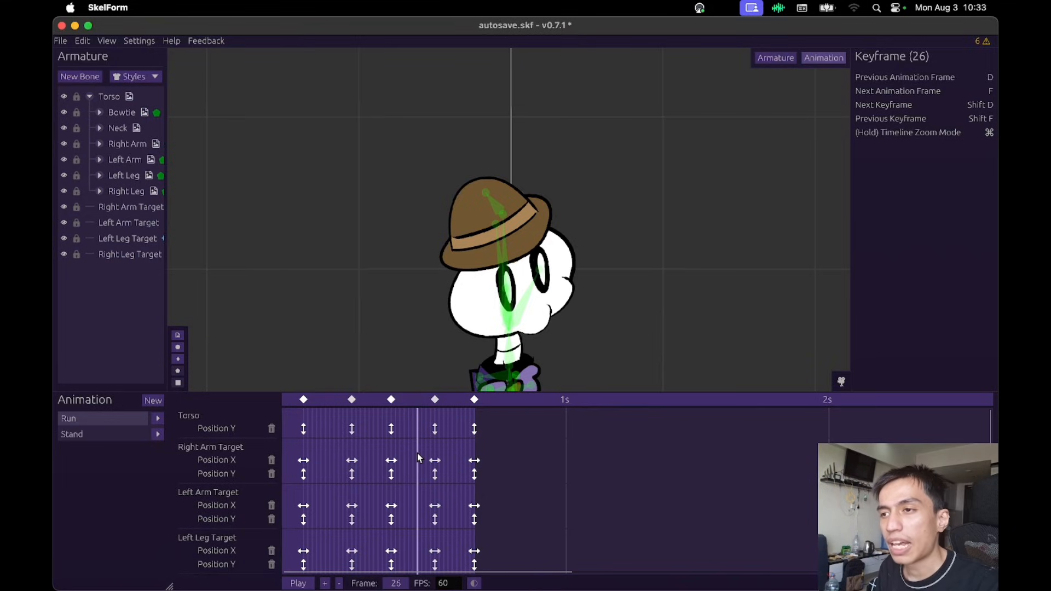
mouse_move(630, 586)
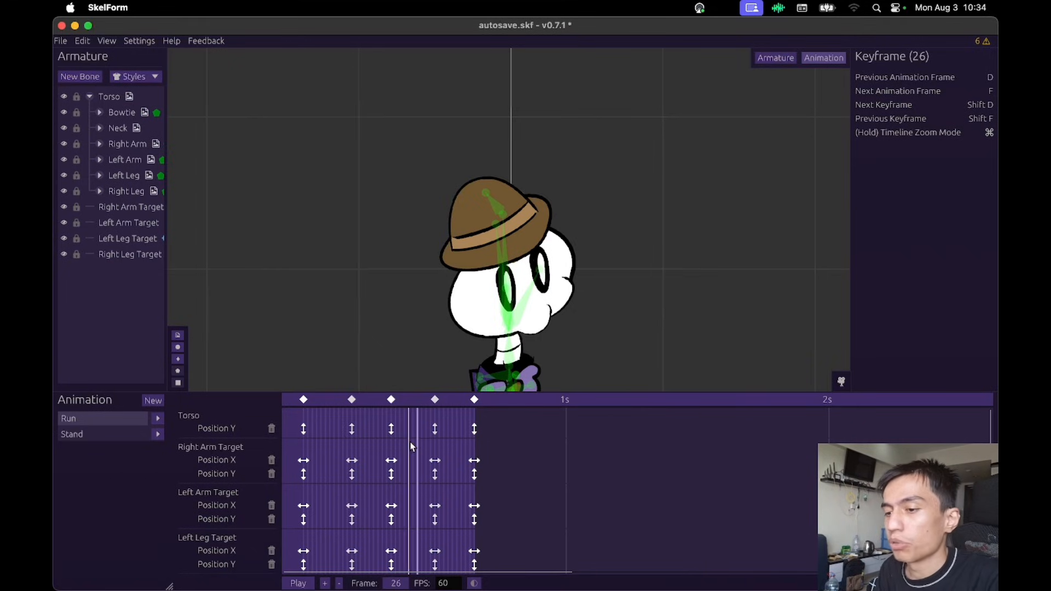
At frame 20 of the Run animation, set the Skelson Hat bone's texture to None.
click(391, 429)
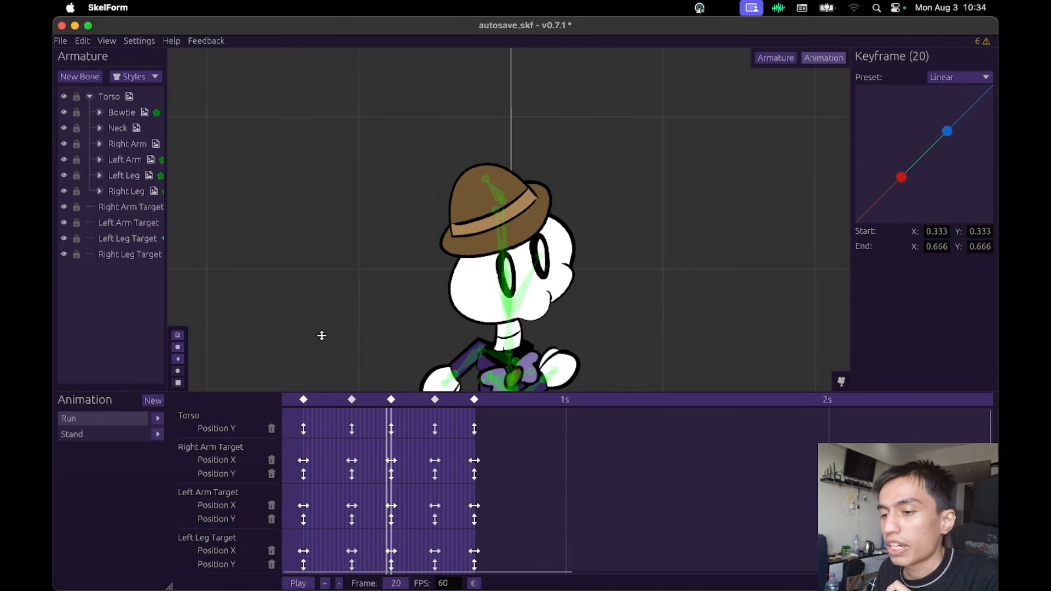
click(99, 128)
click(109, 144)
click(141, 175)
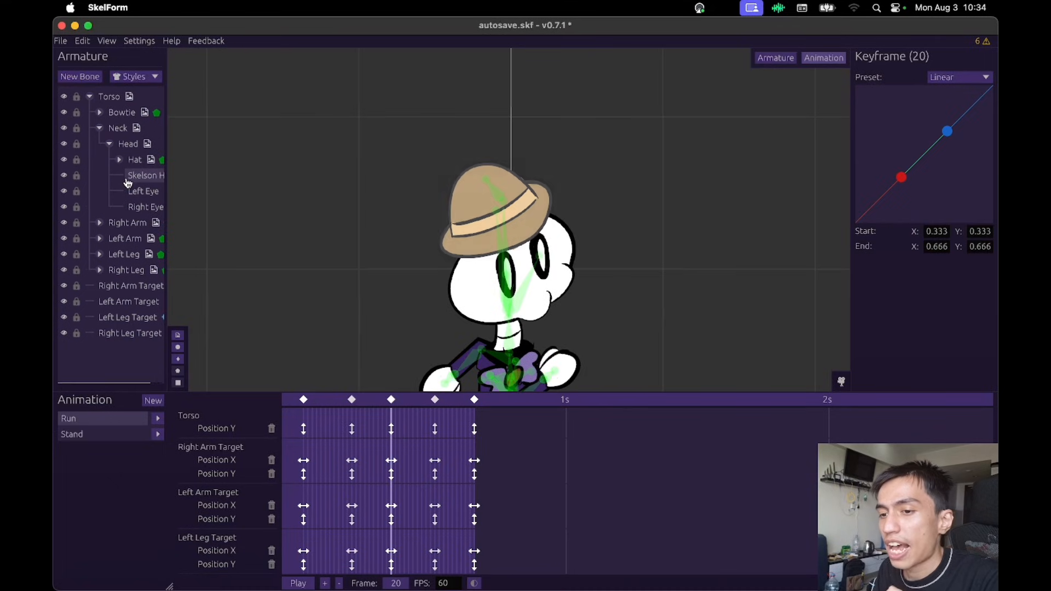
click(966, 174)
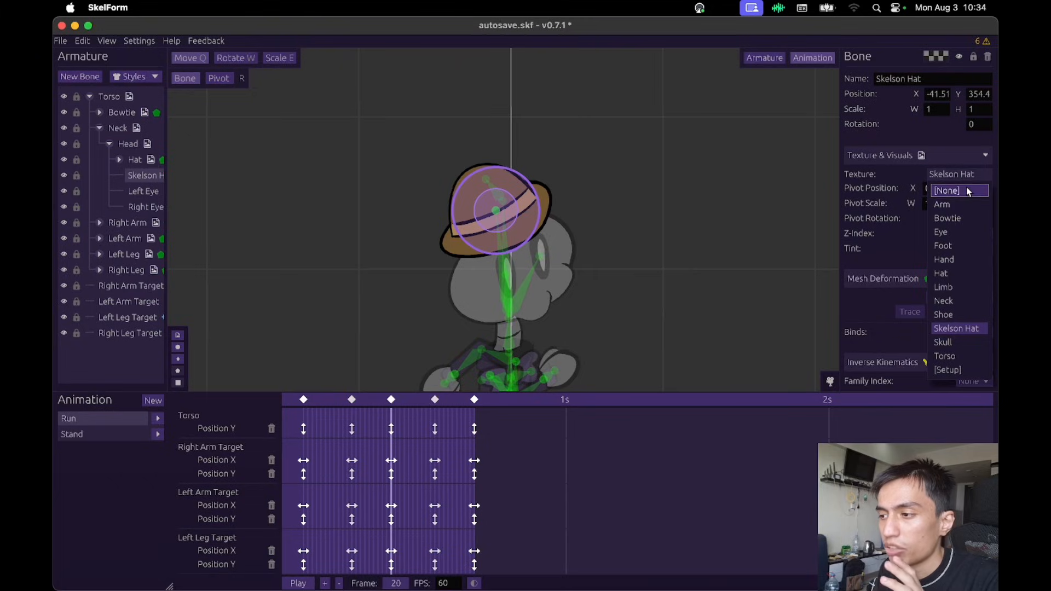
click(966, 190)
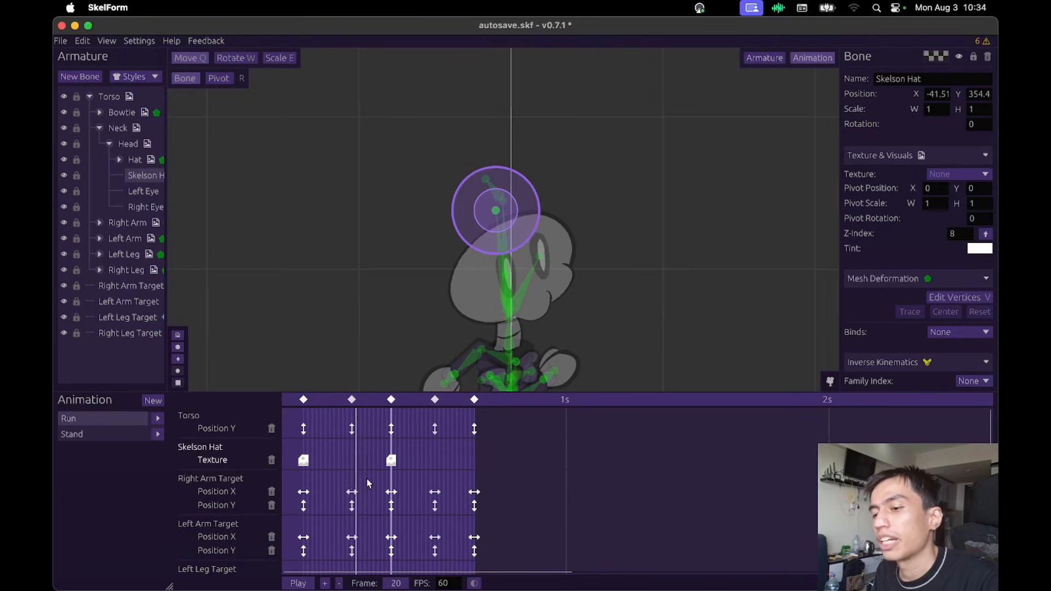
Play the Run animation to preview the hat's texture change, and stop playback.
click(298, 584)
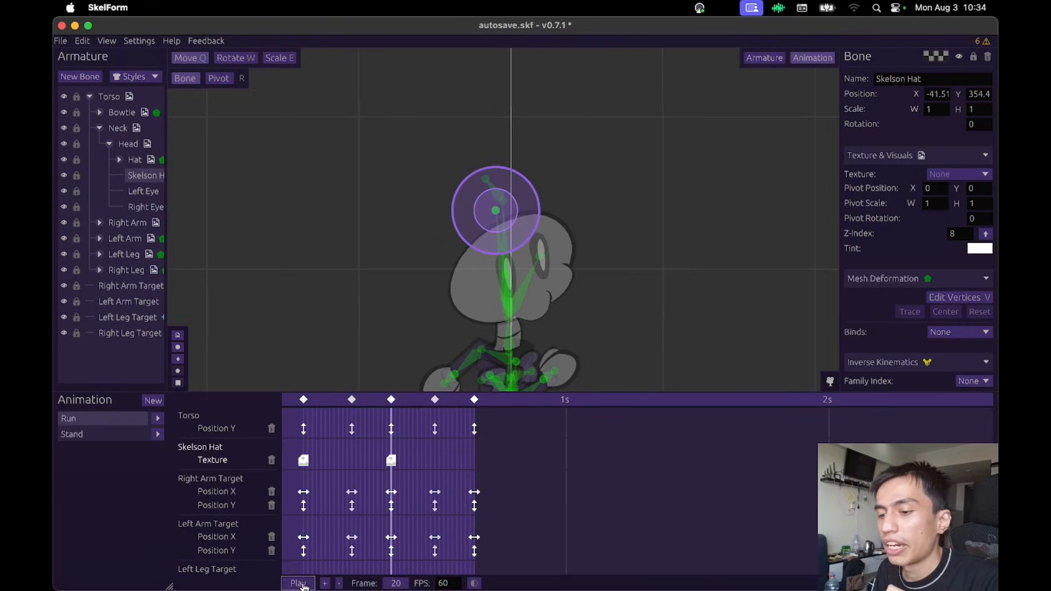
click(675, 306)
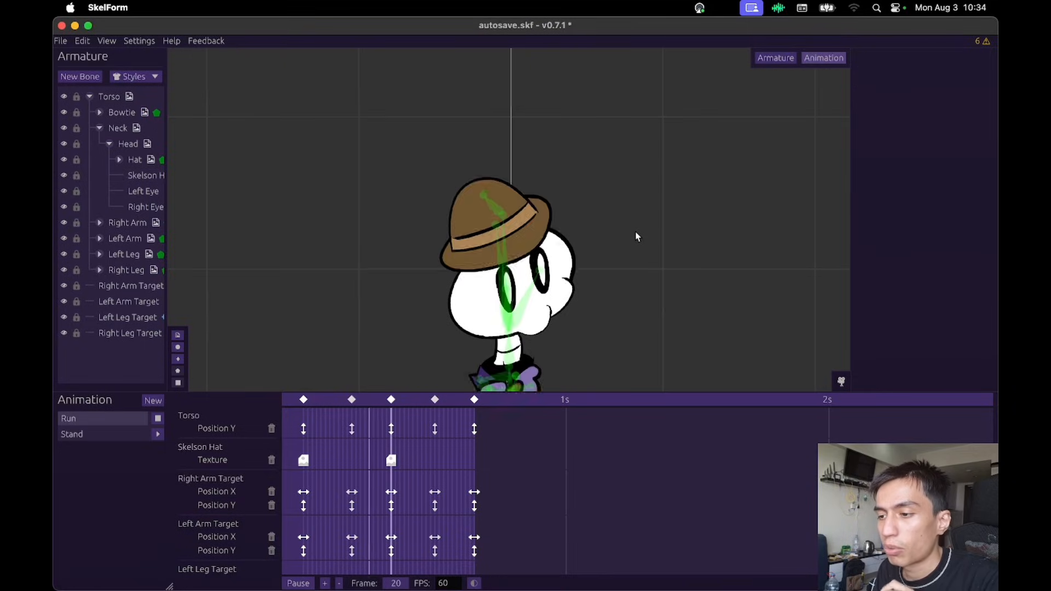
click(415, 452)
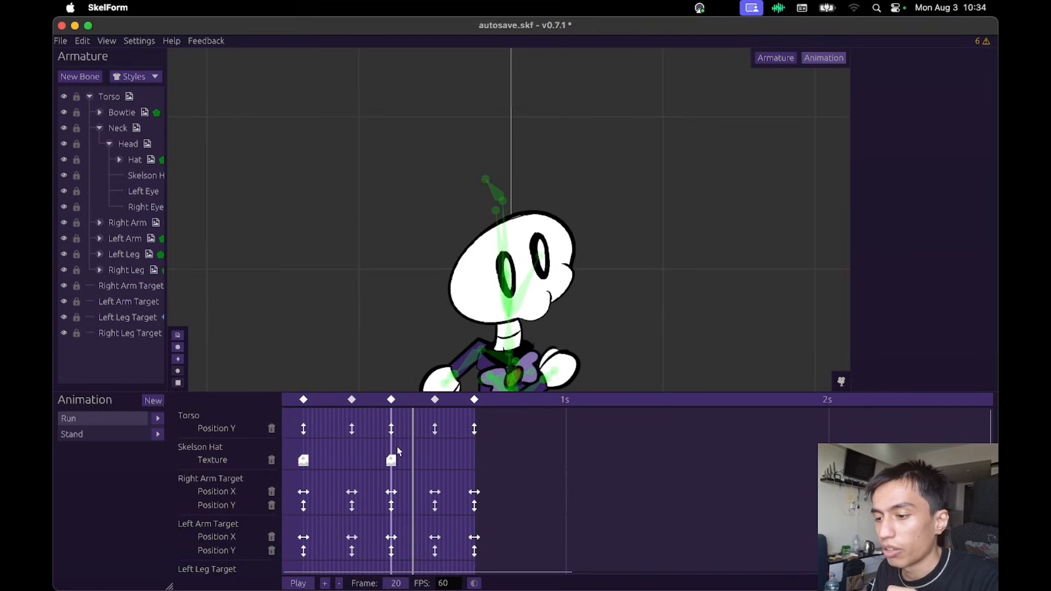
At frame 20, set the Head bone's texture to None and play the Run animation to preview the change.
click(395, 452)
click(391, 454)
click(130, 145)
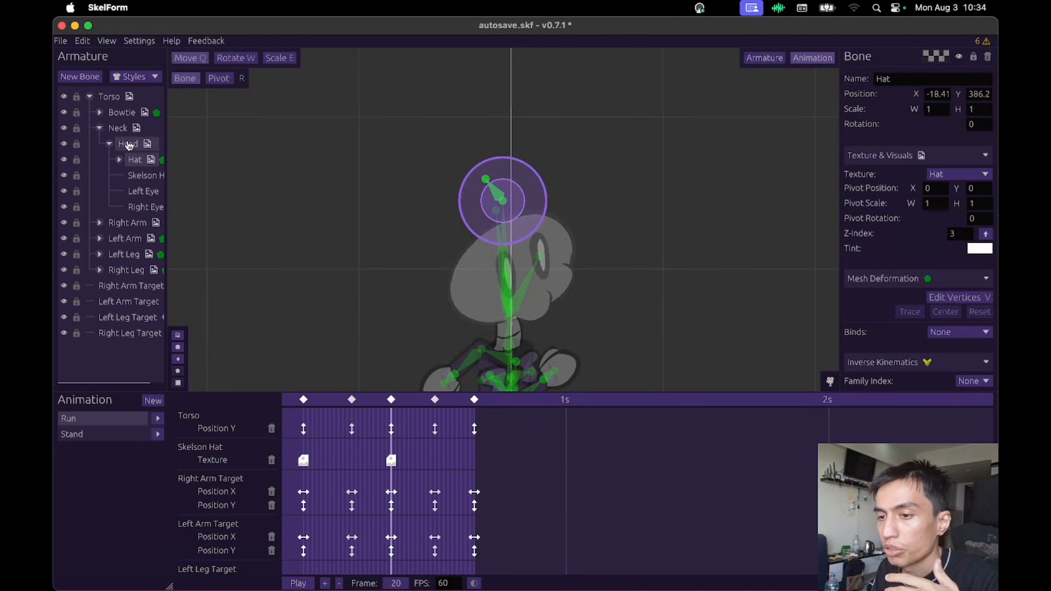
click(980, 174)
click(960, 193)
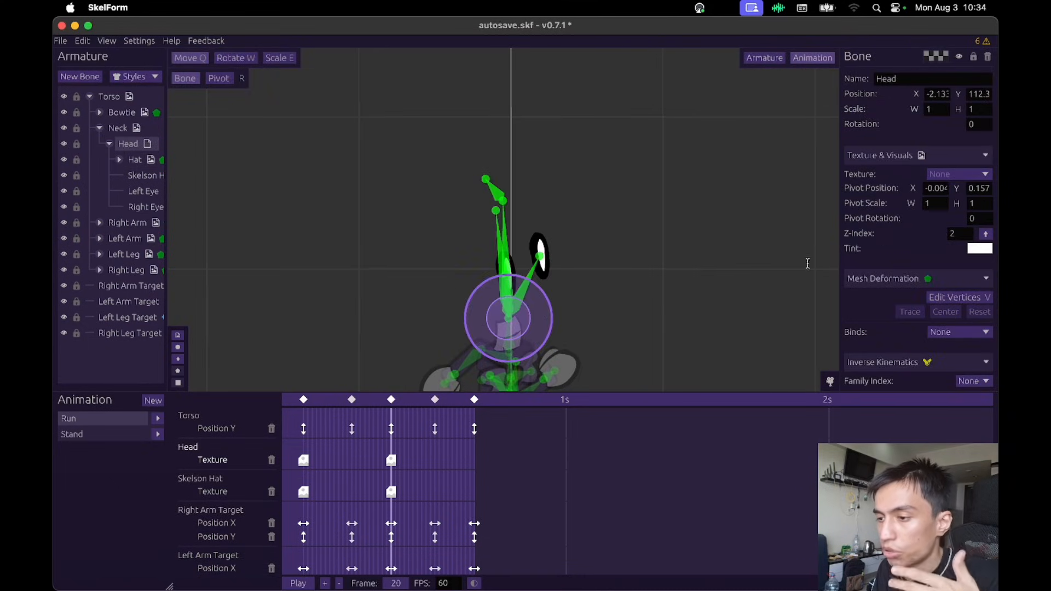
key(space)
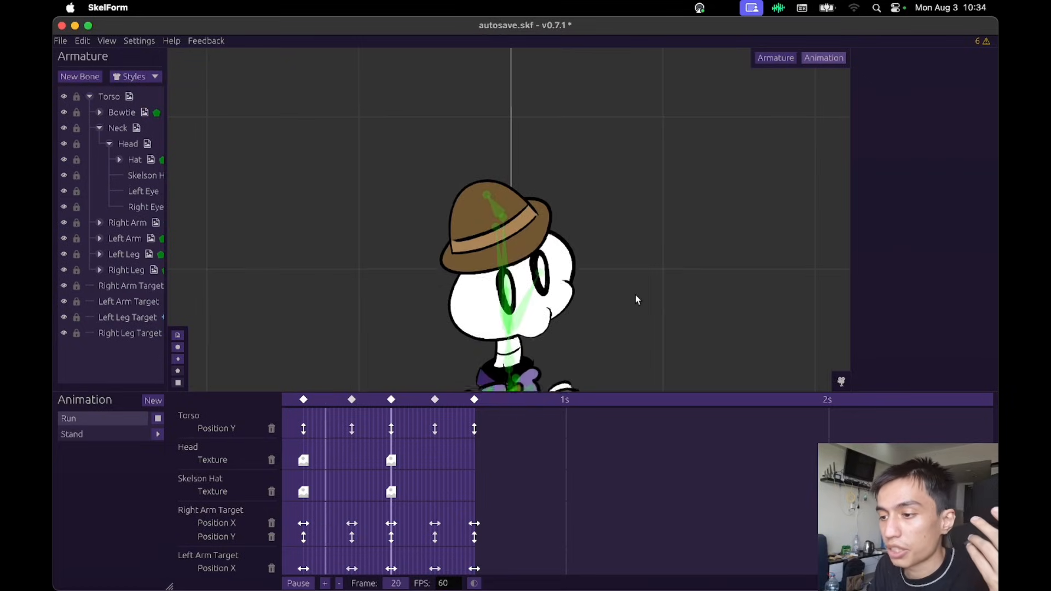
key(space)
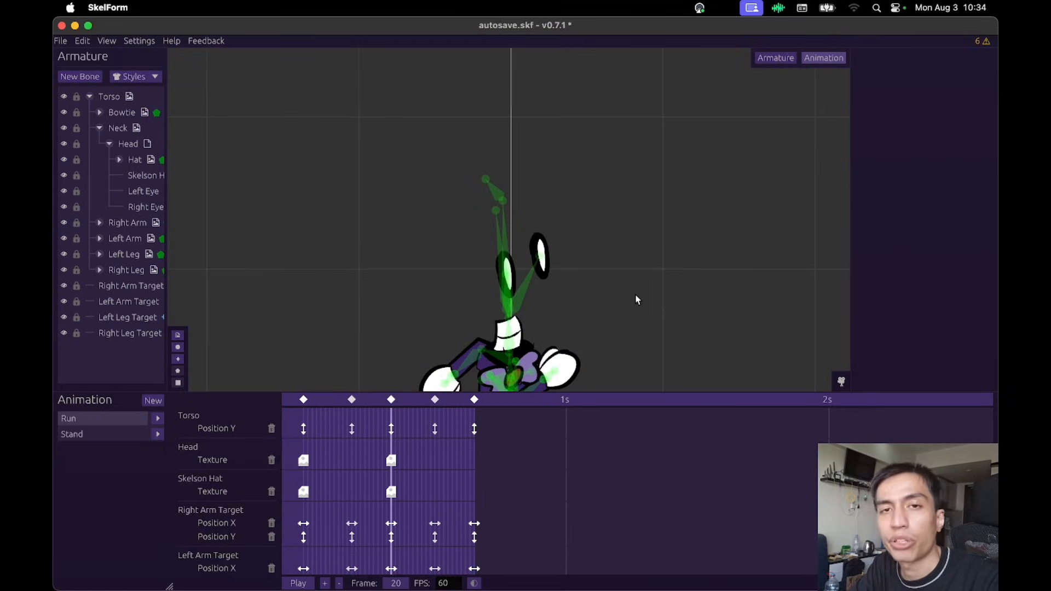